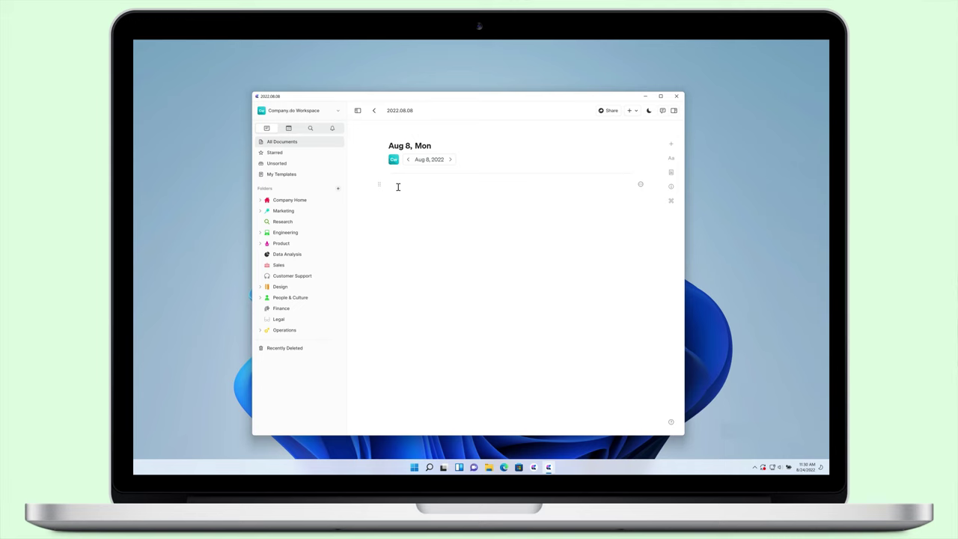
# Insert the Employee Handbook template from the /templates gallery into the Aug 8 daily note.
pyautogui.write('/te')
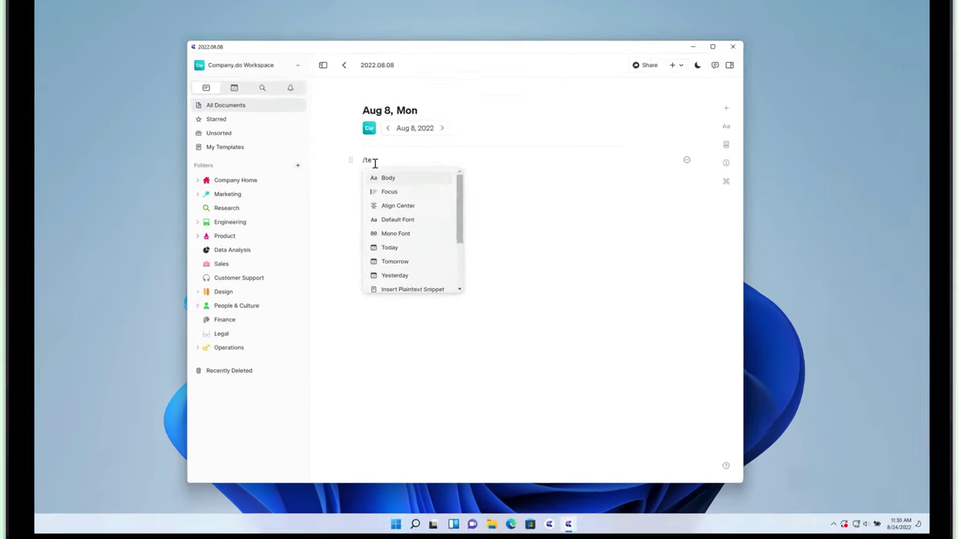
pyautogui.write('mplat')
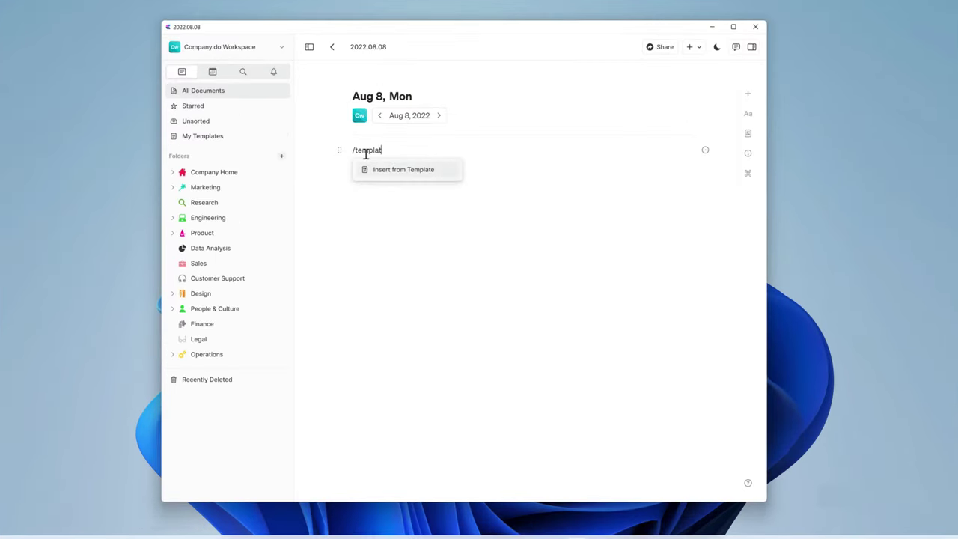
pyautogui.press('Return')
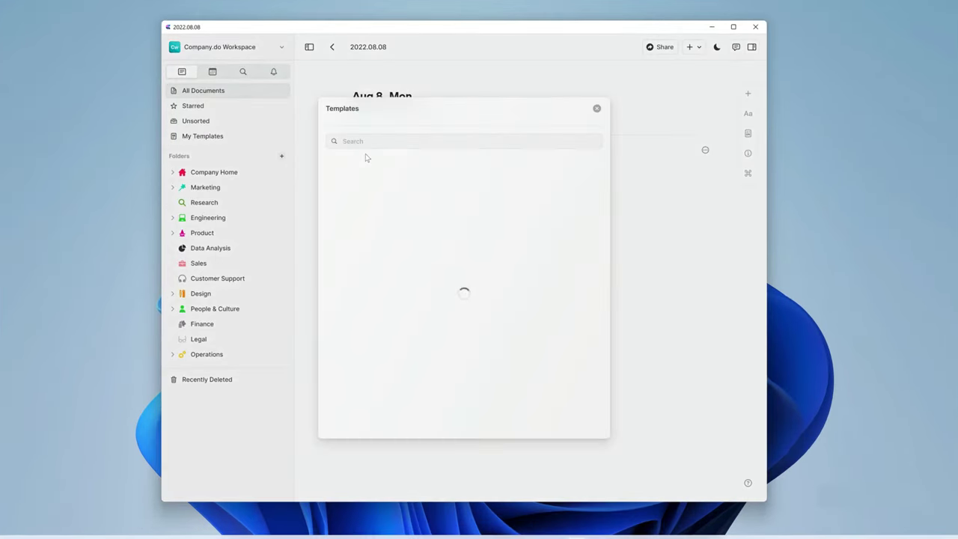
pyautogui.scroll(-3, 389, 288)
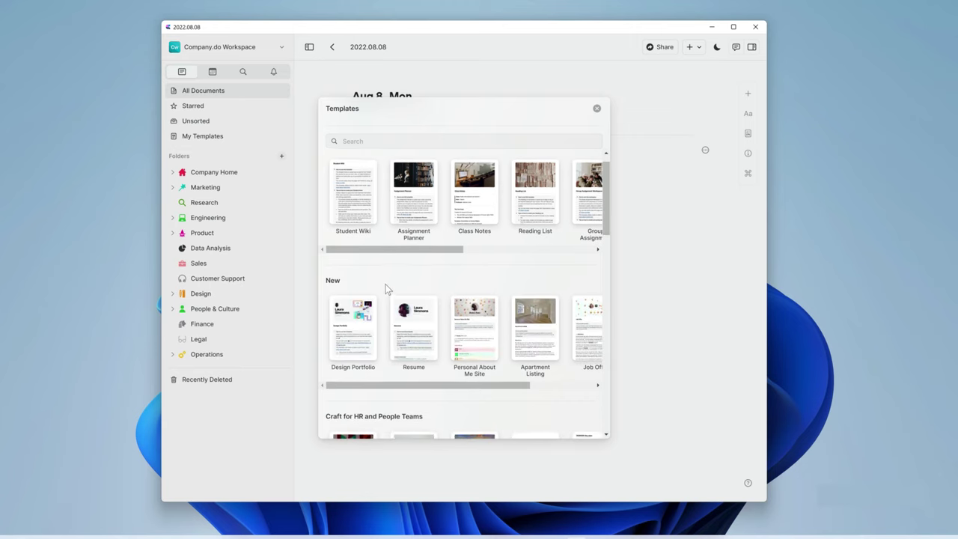
pyautogui.scroll(-2, 378, 296)
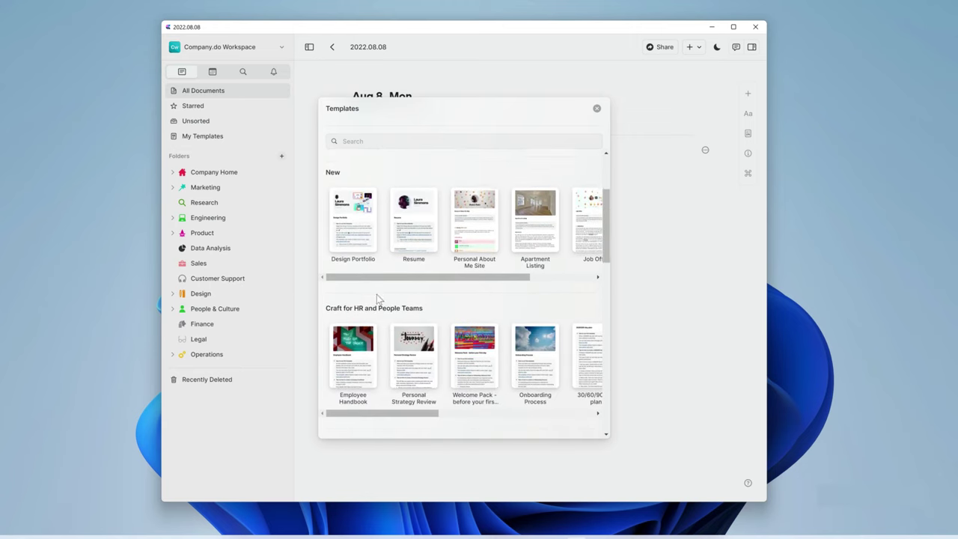
pyautogui.click(360, 341)
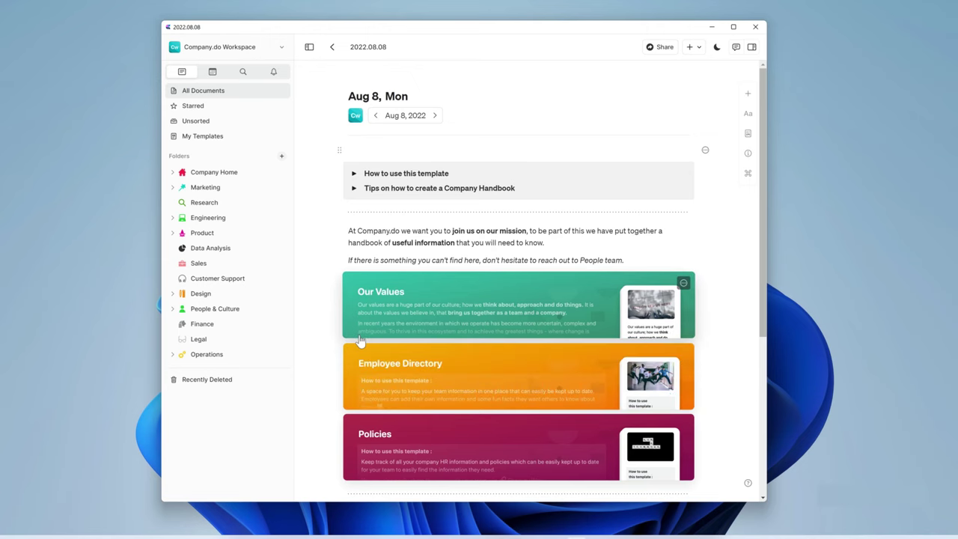
pyautogui.scroll(-5, 360, 341)
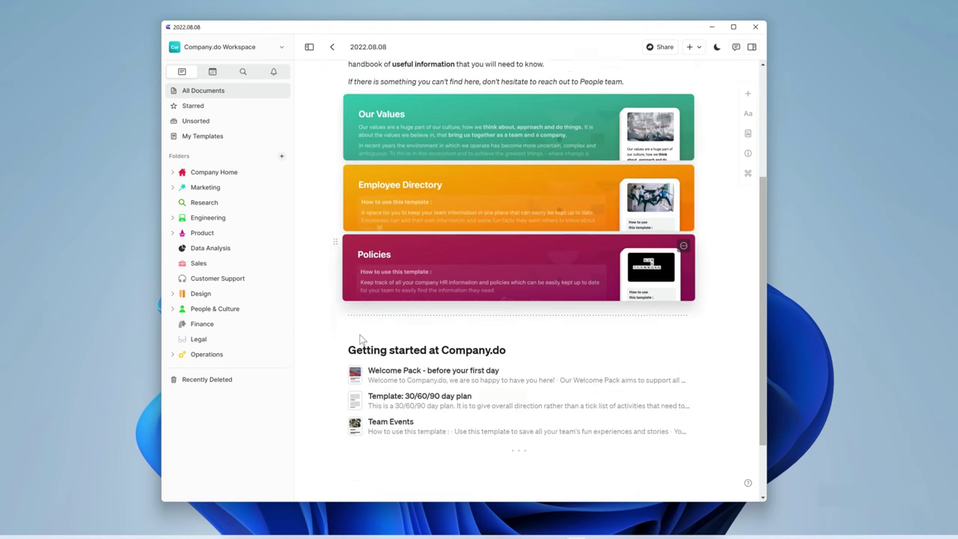
pyautogui.scroll(5, 360, 341)
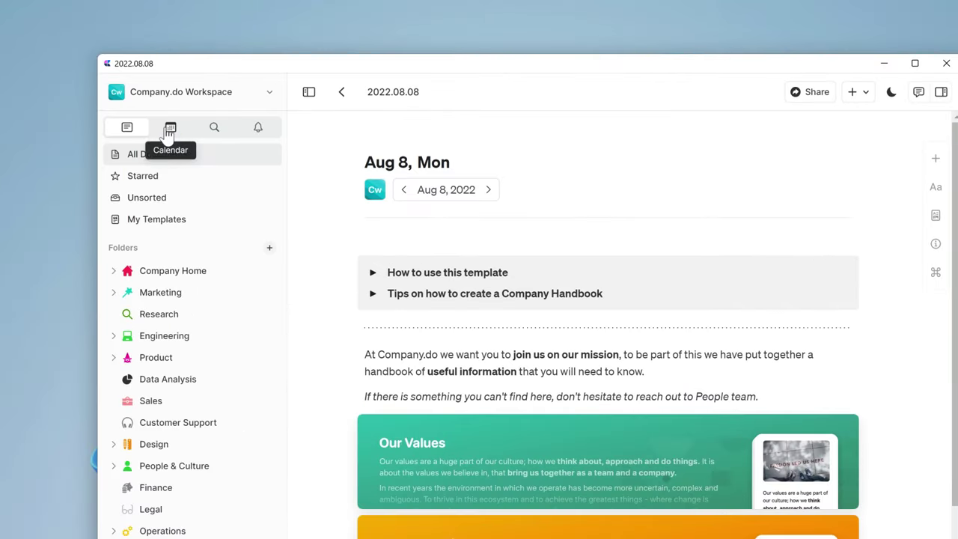
# Create today's Aug 24, 2022 daily note from the Calendar view.
pyautogui.click(212, 72)
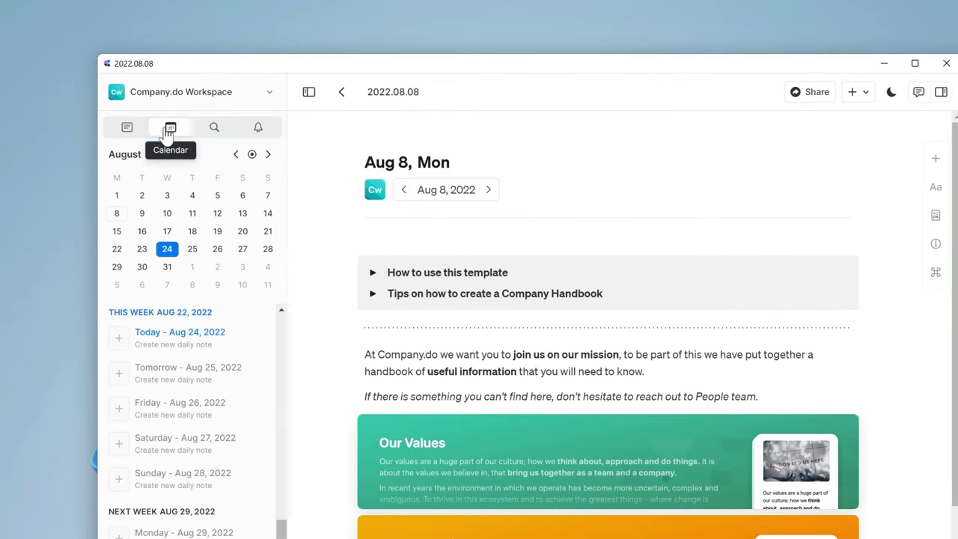
pyautogui.click(121, 341)
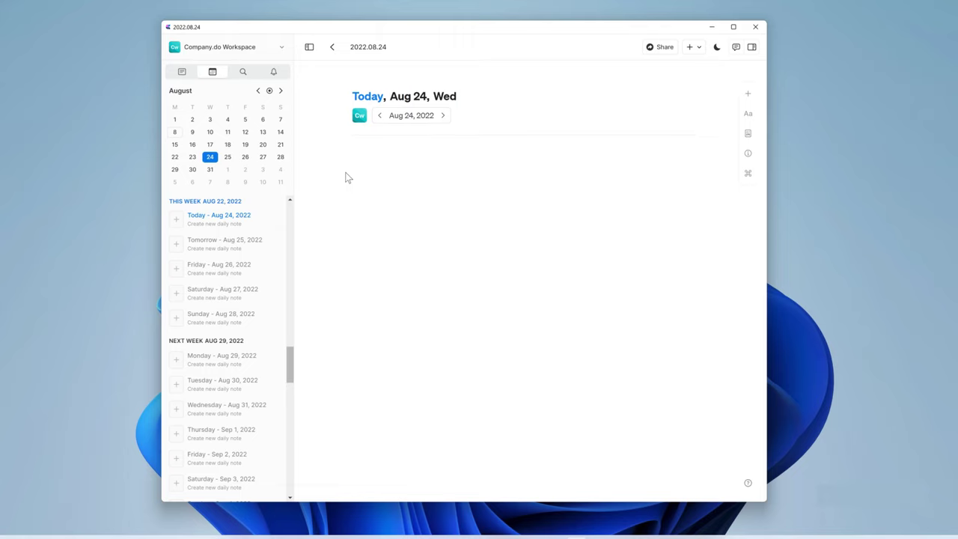
# Type 'Weekly Team Meeting' on the first line and style it as a Subtitle.
pyautogui.write('Weekly Team Meeting')
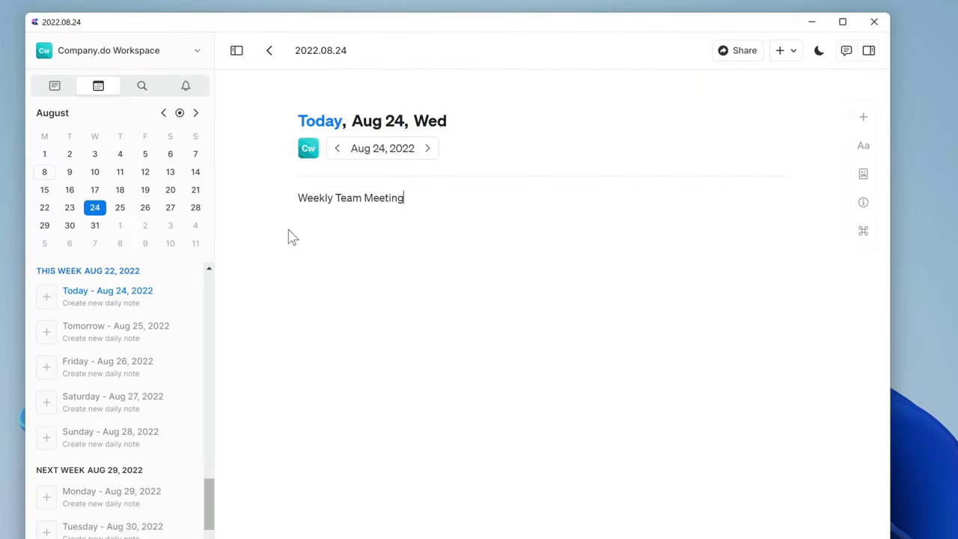
pyautogui.write('/')
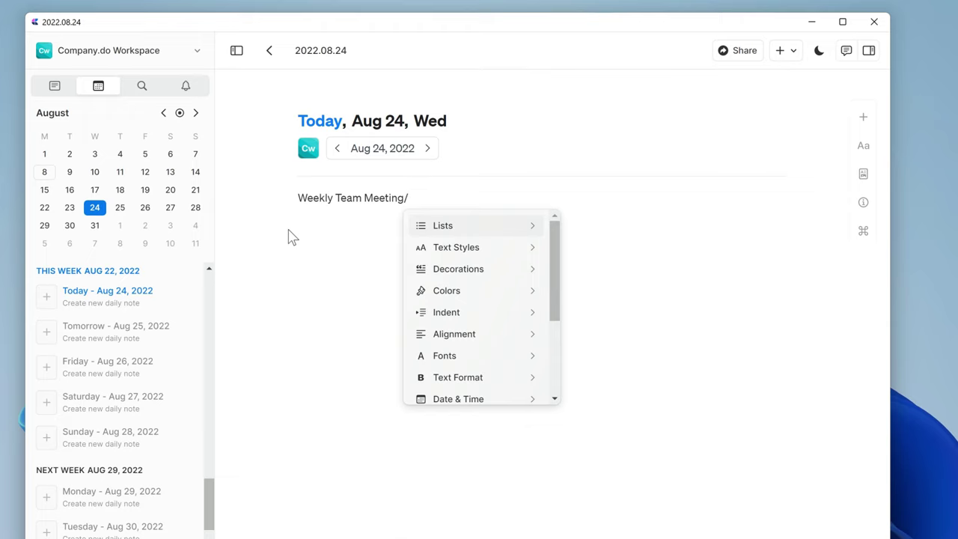
pyautogui.write('sub')
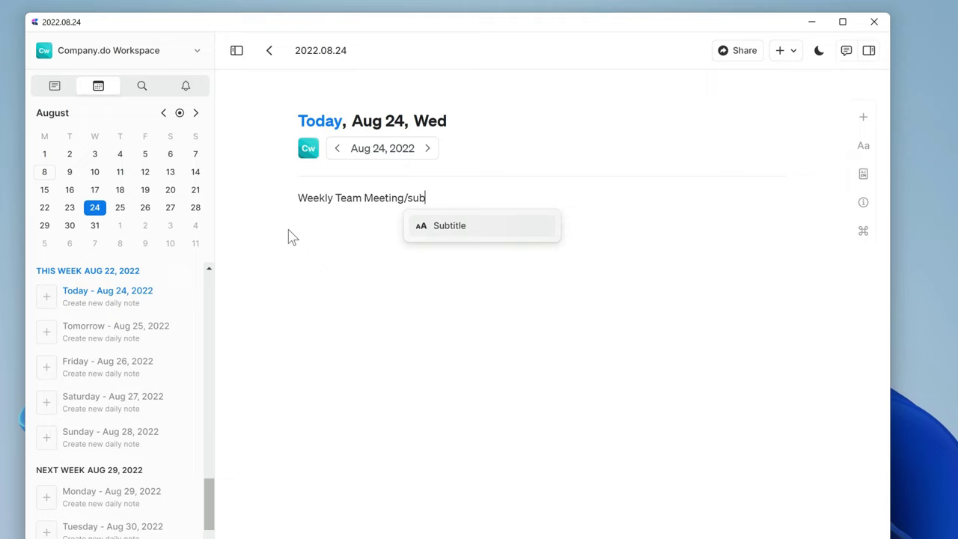
pyautogui.press('Return')
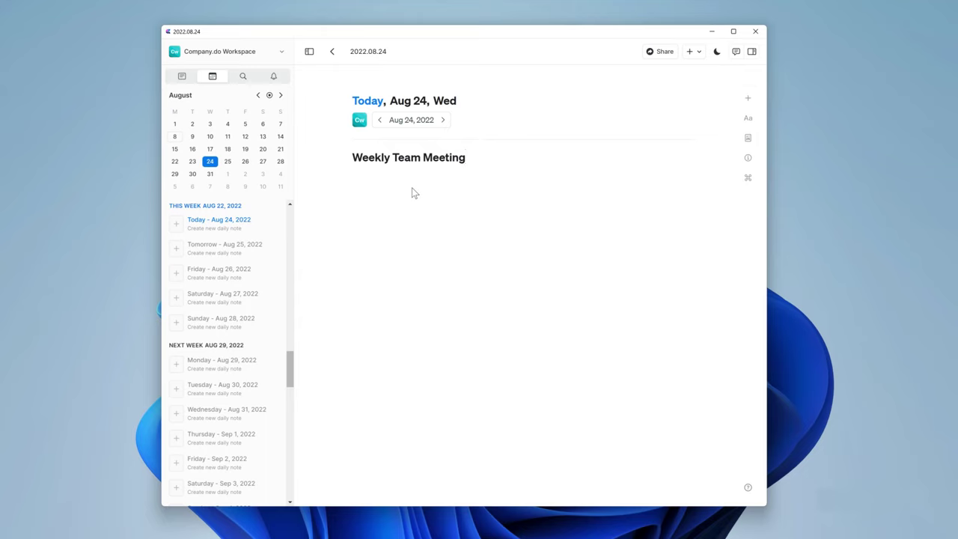
# Make 'Monday Presentations and Stand Ups' a card with the last layout and slate background, then open it.
pyautogui.write('Monday Presentations and Stand Up')
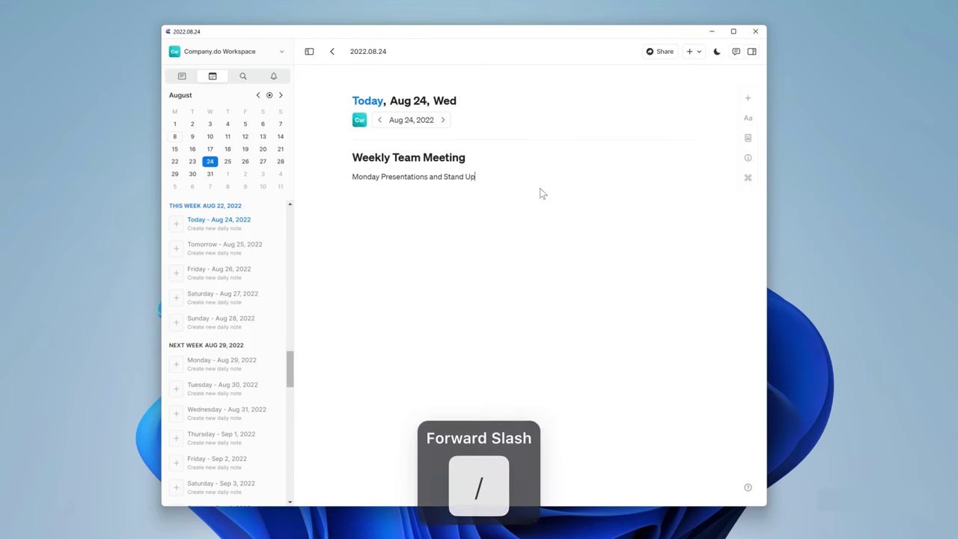
pyautogui.write('s/card')
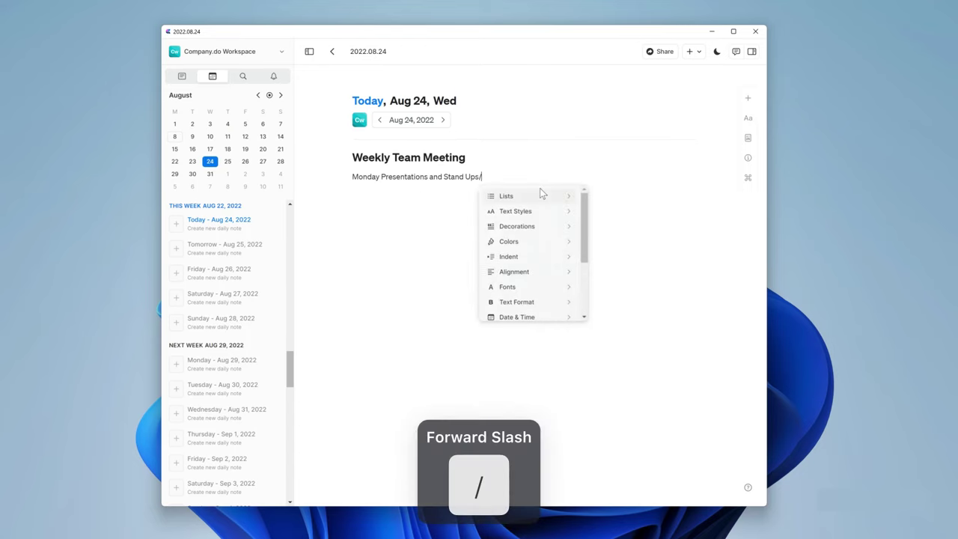
pyautogui.press('Return')
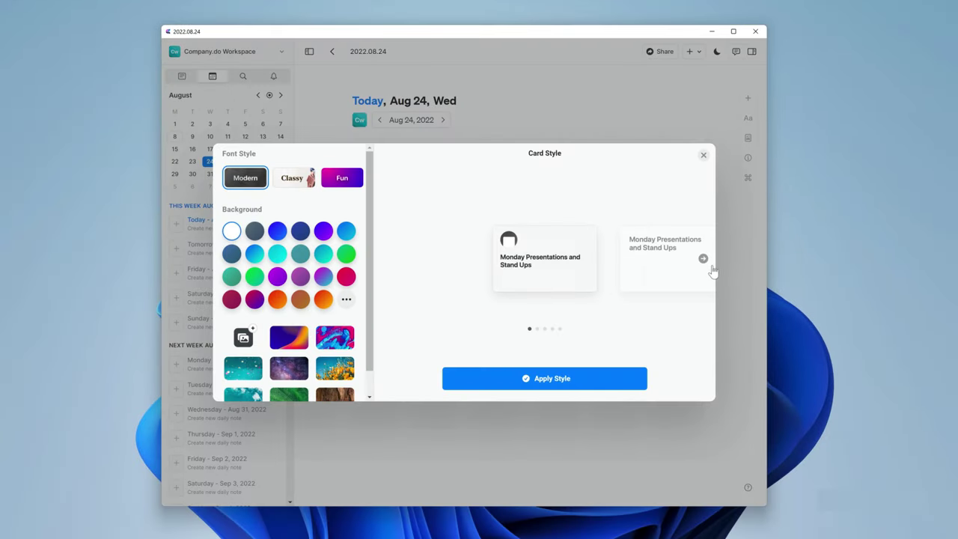
pyautogui.click(704, 260)
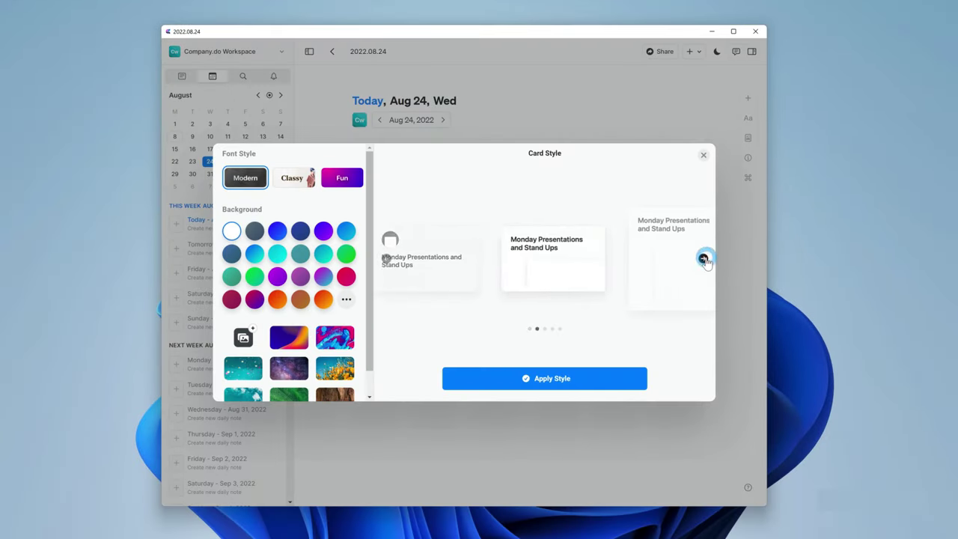
pyautogui.click(704, 260)
pyautogui.click(704, 260)
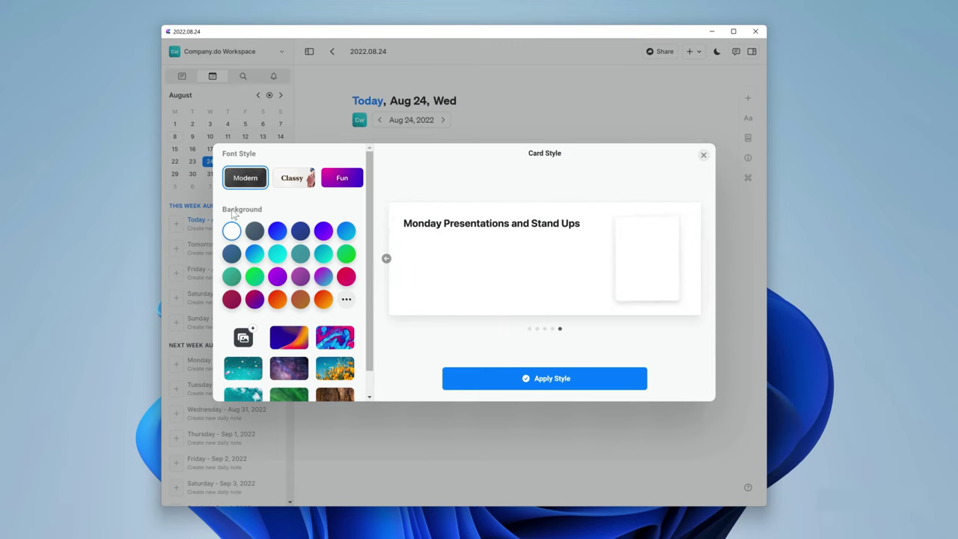
pyautogui.click(255, 231)
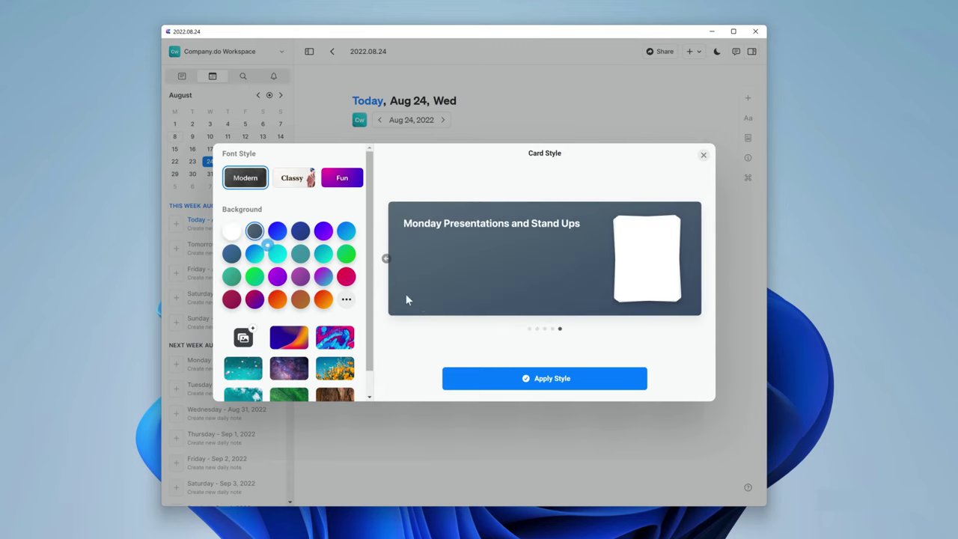
pyautogui.click(559, 378)
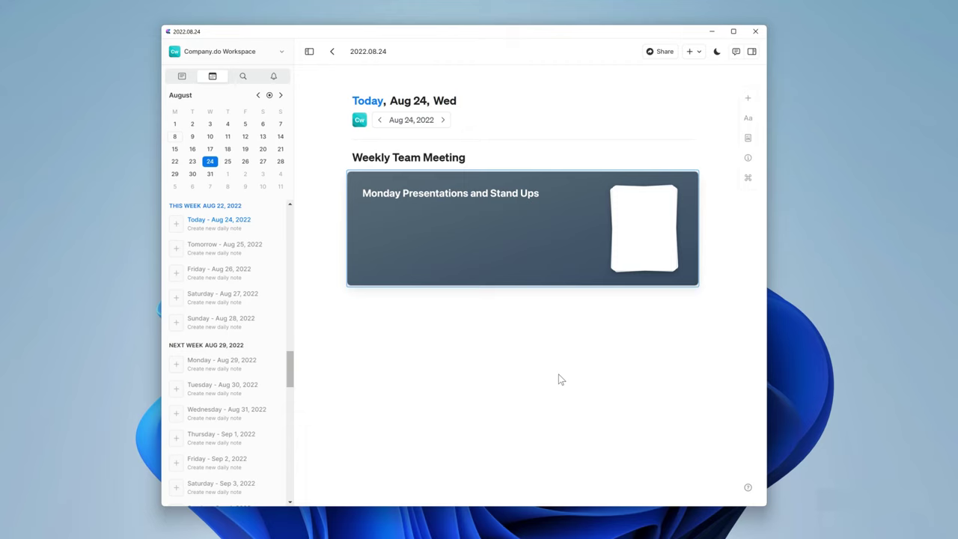
pyautogui.click(420, 201)
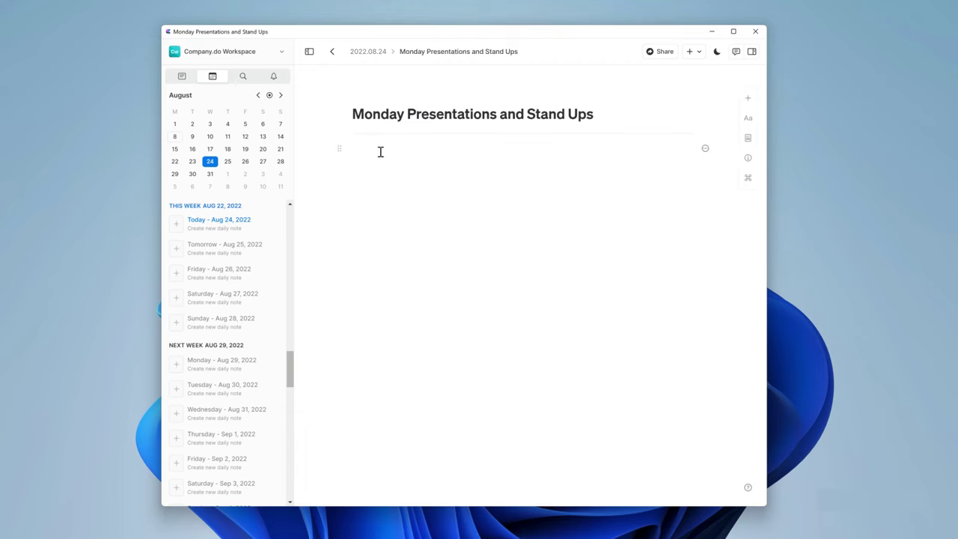
# Add an 'Overview' heading followed by the paragraph on Monday Team call changes.
pyautogui.write('Overview /head')
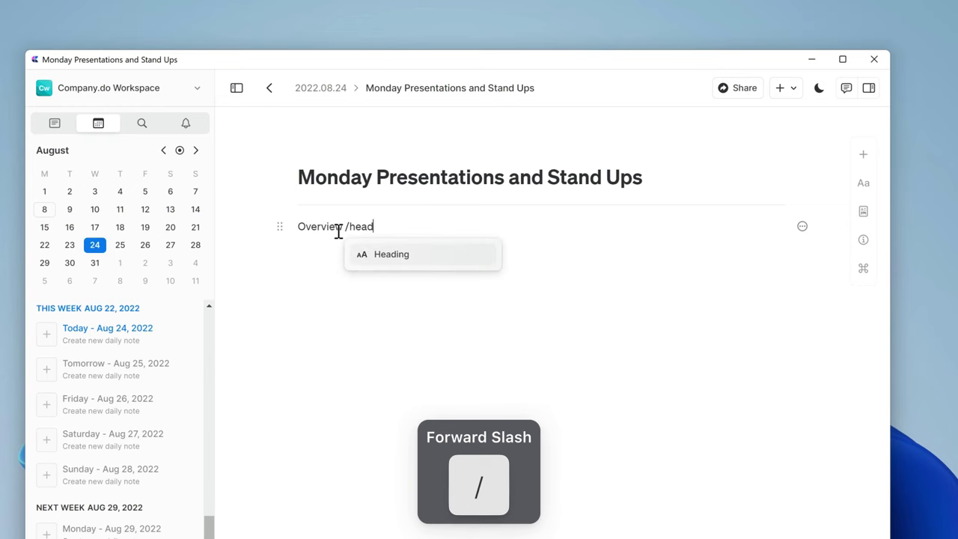
pyautogui.press('Return')
pyautogui.press('Return')
pyautogui.write('We are introducing the next set of changes in our Monday Team call. We make these alignments to acc')
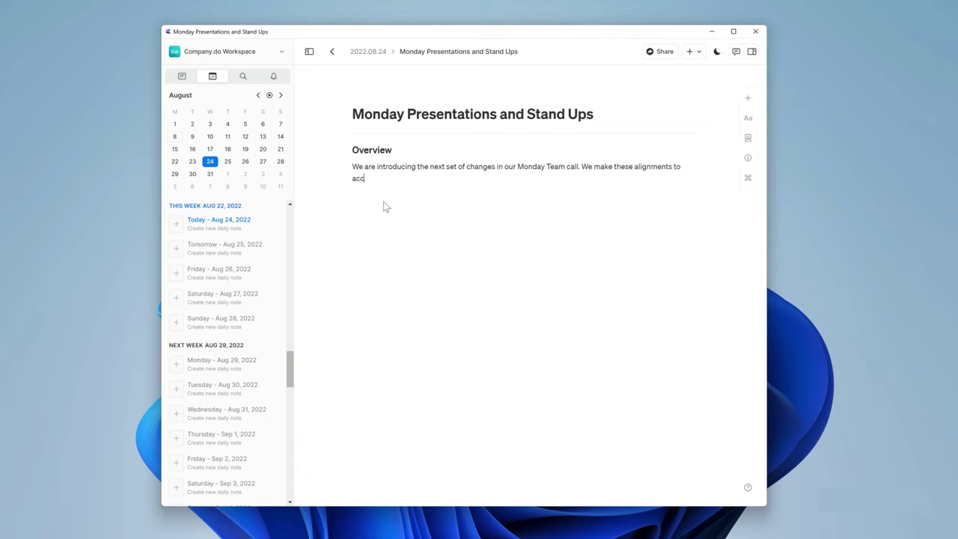
pyautogui.write('ommodate our growing team size and the tid')
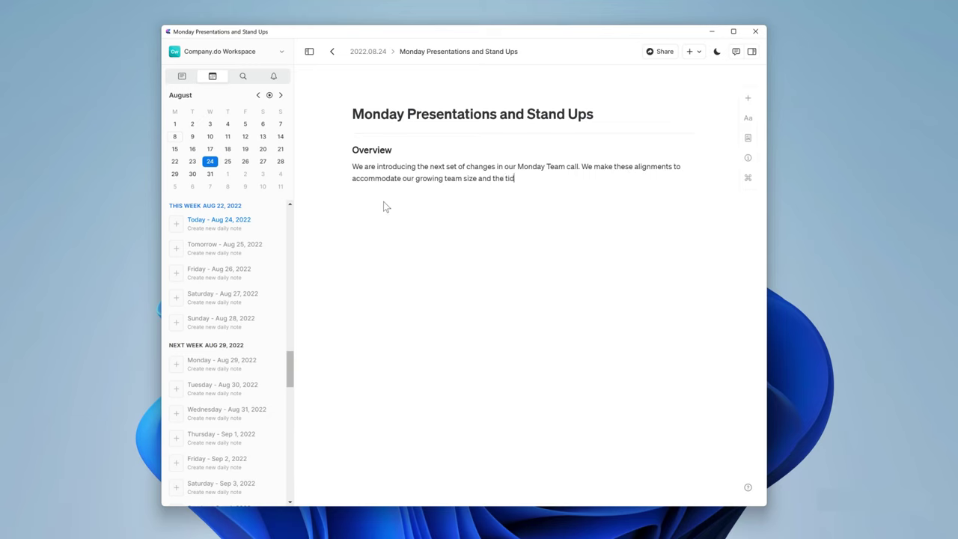
pyautogui.write('versity of our team.')
# Colour the Overview heading and paragraph blue.
pyautogui.moveTo(557, 223); pyautogui.dragTo(363, 146)
pyautogui.press('/')
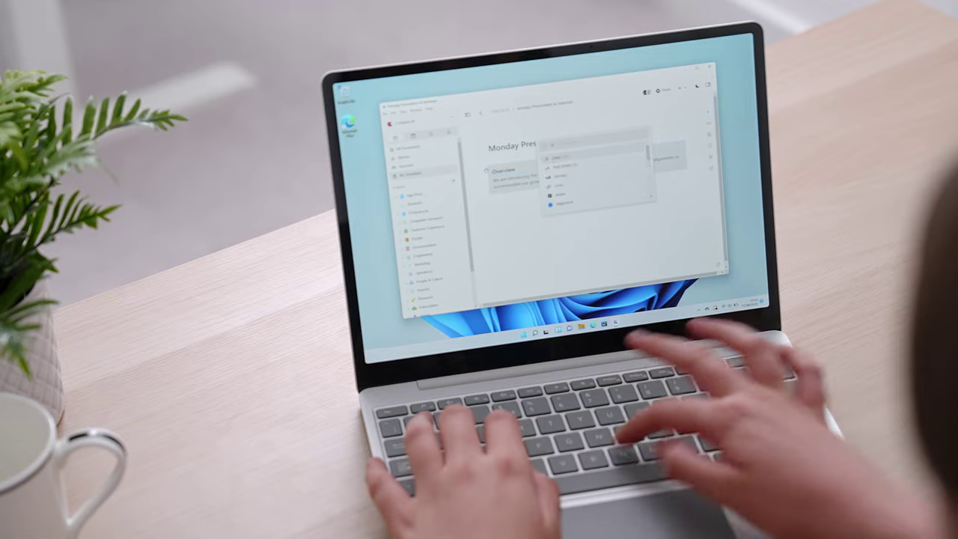
pyautogui.press('/')
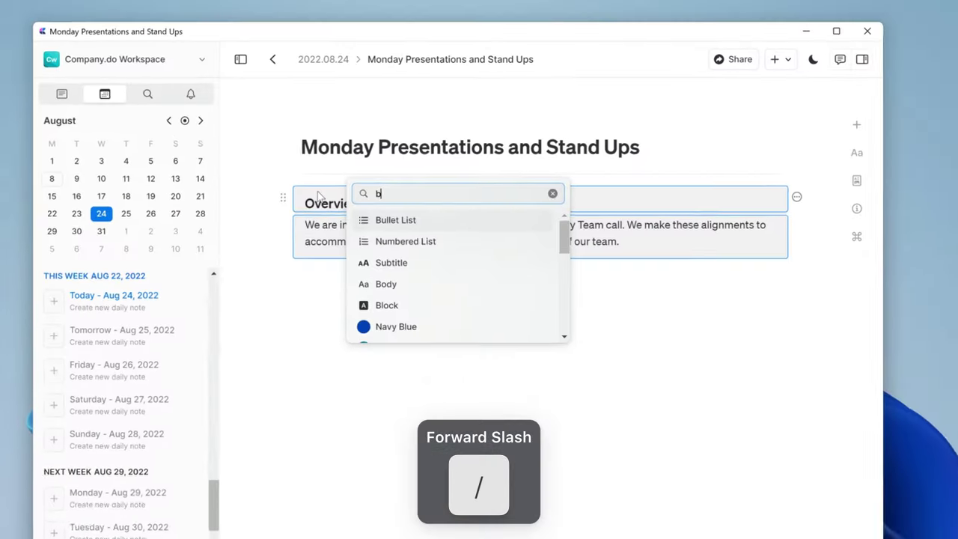
pyautogui.write('lue')
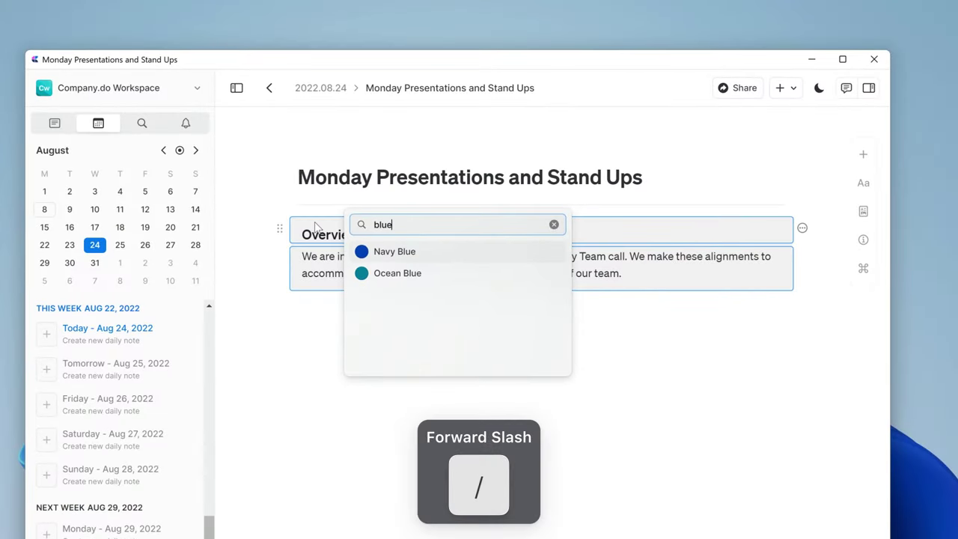
pyautogui.press('Return')
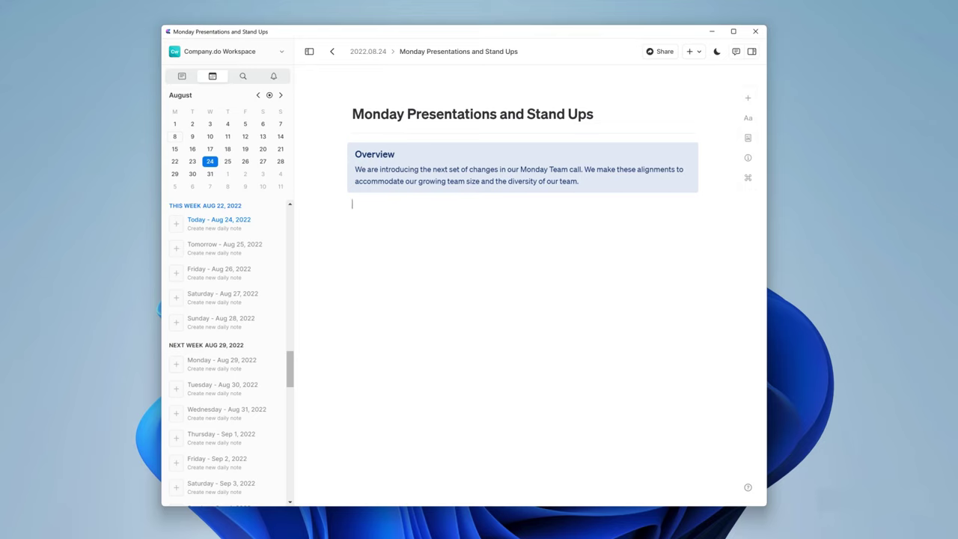
# Add the 'How will Monday's Presentation change?' heading and its sentence with a bold key phrase.
pyautogui.write("How will Monday's Presentation")
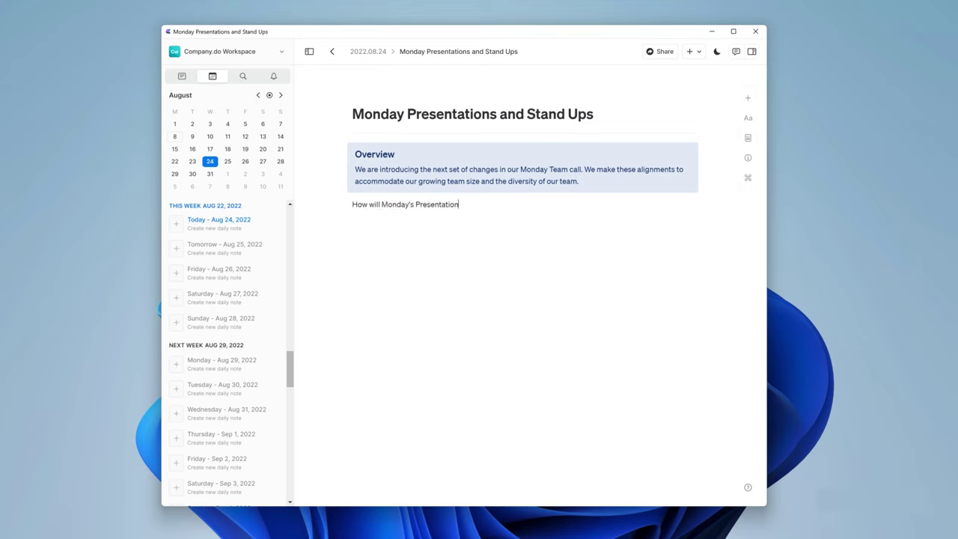
pyautogui.write(' change?/head')
pyautogui.press('Return')
pyautogui.write('We are changing the Monday Presentation to')
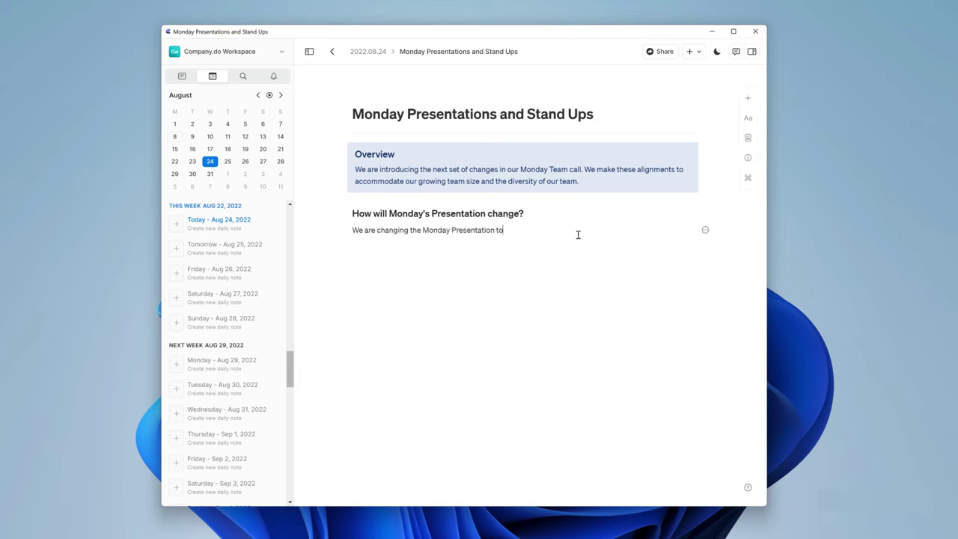
pyautogui.hotkey('ctrl', 'b')
pyautogui.write('focus more on the Team')
pyautogui.write('-wide announcements & showcasing demos:')
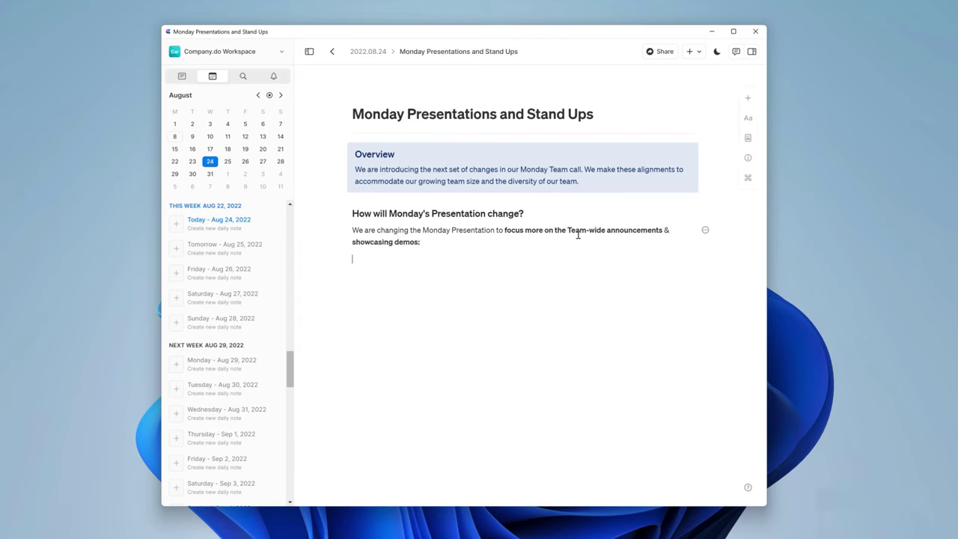
pyautogui.write('Some potential topics/st')
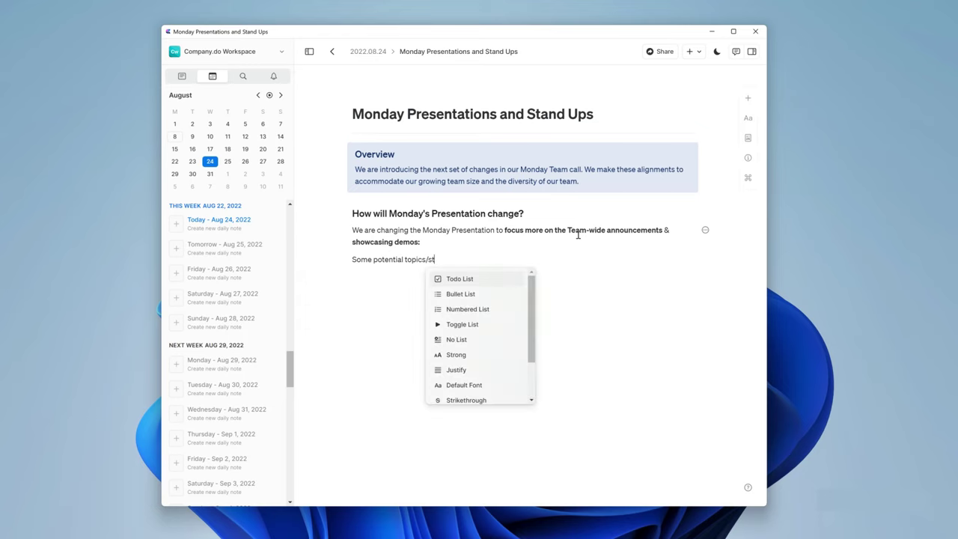
pyautogui.press('BackSpace')
# Make bold 'Some potential topics:' a toggle holding Strategy updates, Growth Marketing, Engineering, Product, People / Ops, Any additional topics.
pyautogui.hotkey('ctrl', '4')
pyautogui.write(':')
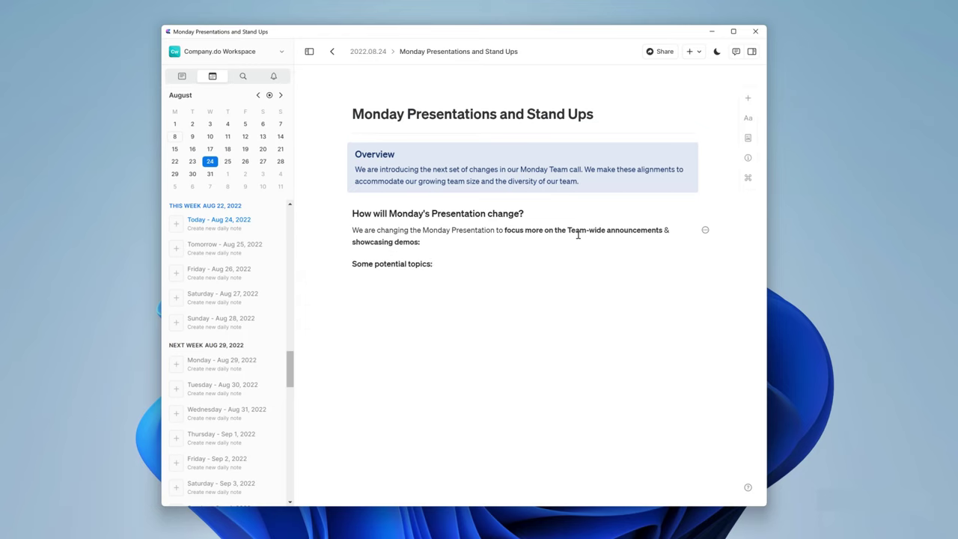
pyautogui.write('/')
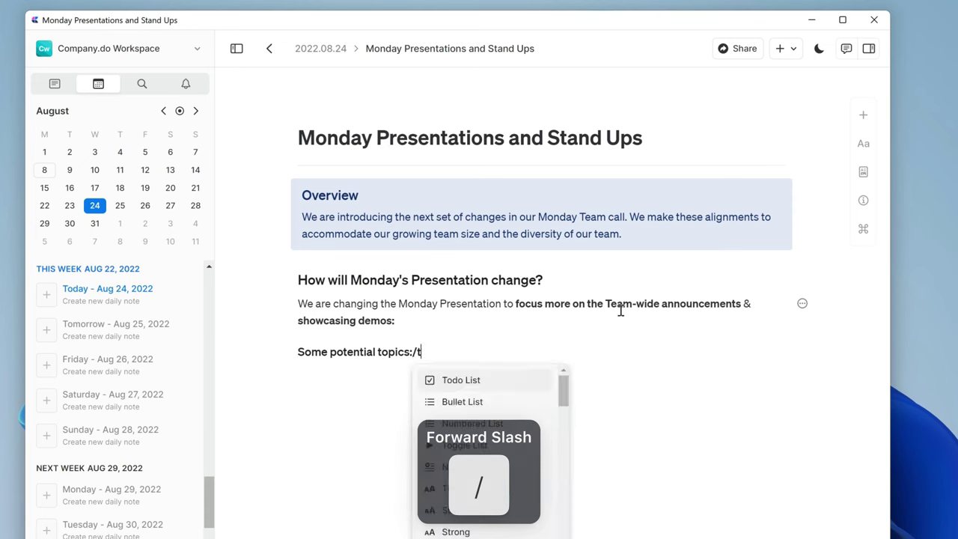
pyautogui.write('togg')
pyautogui.press('Return')
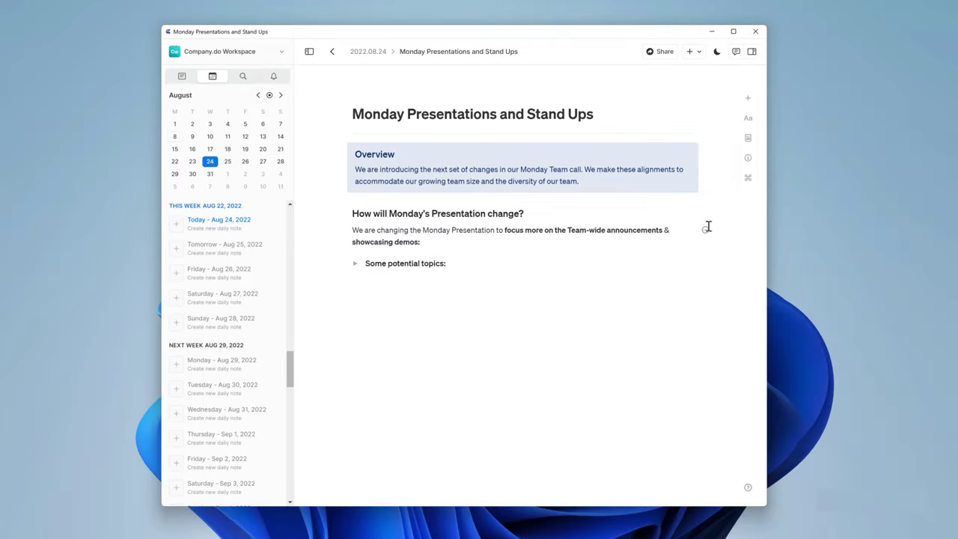
pyautogui.write('Strategy updates')
pyautogui.press('Return')
pyautogui.write('Growth Marketing')
pyautogui.press('Return')
pyautogui.write('Engineering')
pyautogui.press('Return')
pyautogui.write('Product People / /')
pyautogui.press('BackSpace')
pyautogui.write('Ops')
pyautogui.press('Return')
pyautogui.write('Any additional topics')
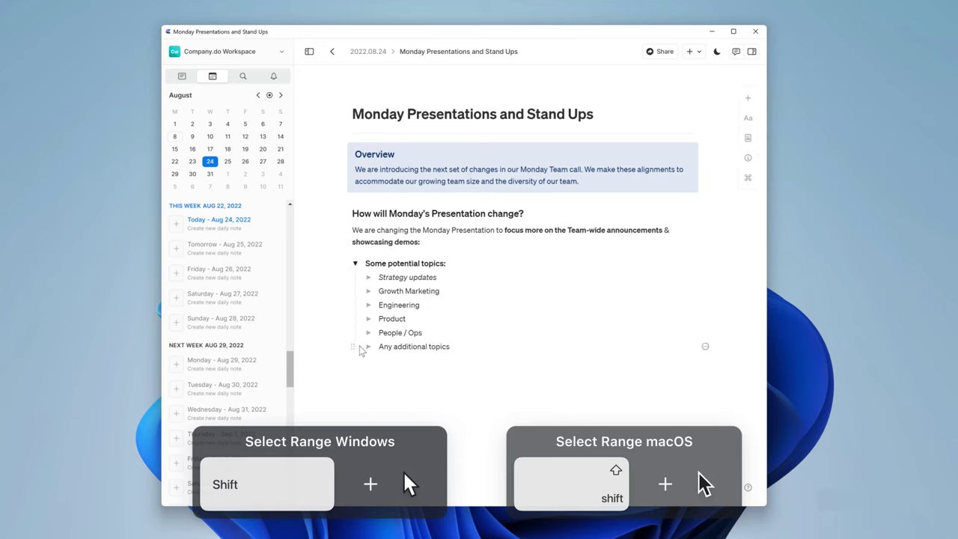
# Turn the six topics into a bulleted list and collapse the Some potential topics toggle.
pyautogui.click(355, 347)
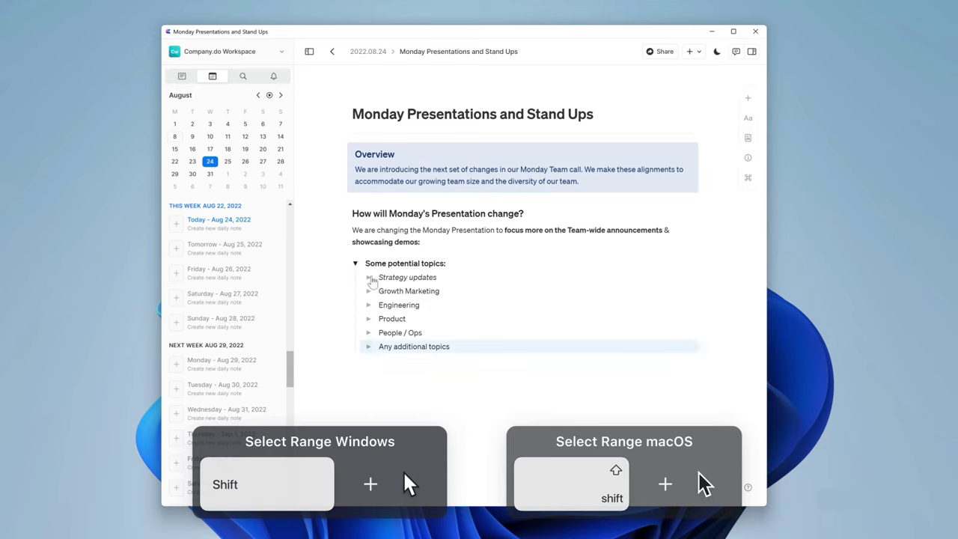
pyautogui.keyDown('shift'); pyautogui.click(358, 277); pyautogui.keyUp('shift')
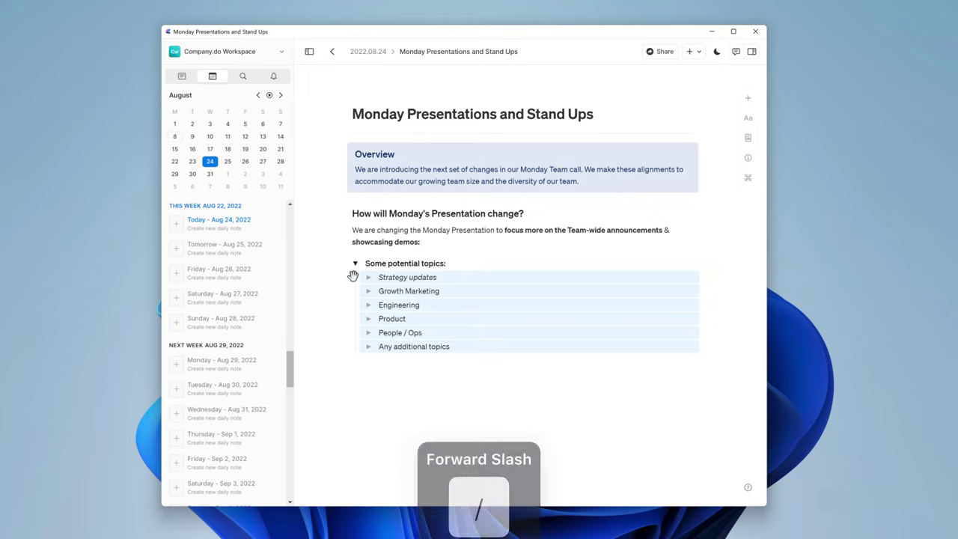
pyautogui.press('/')
pyautogui.write('bl')
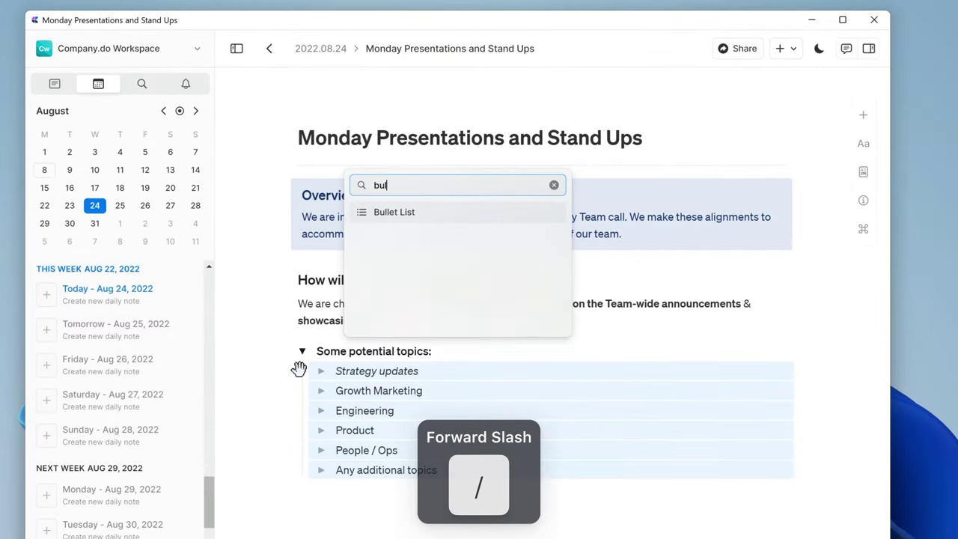
pyautogui.press('Return')
pyautogui.click(302, 352)
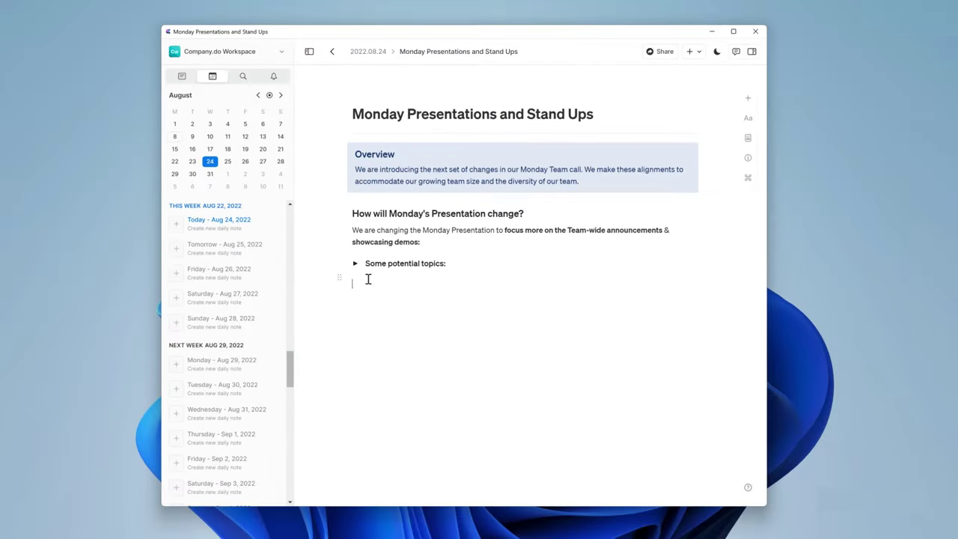
# Add the note about a few members presenting in 5-10 minute slots as a highlighted focus block.
pyautogui.write('This would mean that')
pyautogui.hotkey('ctrl', 'b')
pyautogui.write('only a few team members wi')
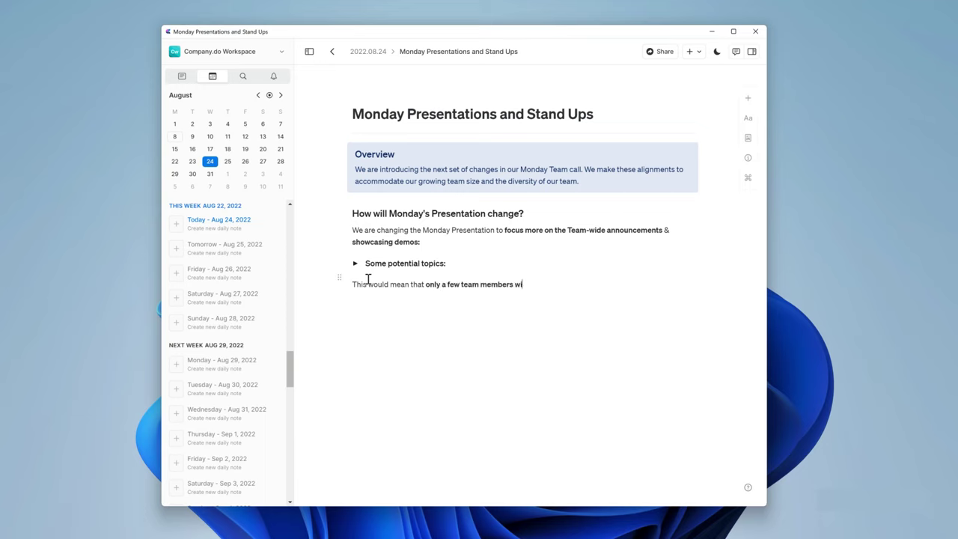
pyautogui.write('ll present during these calls from now on (in 5-10')
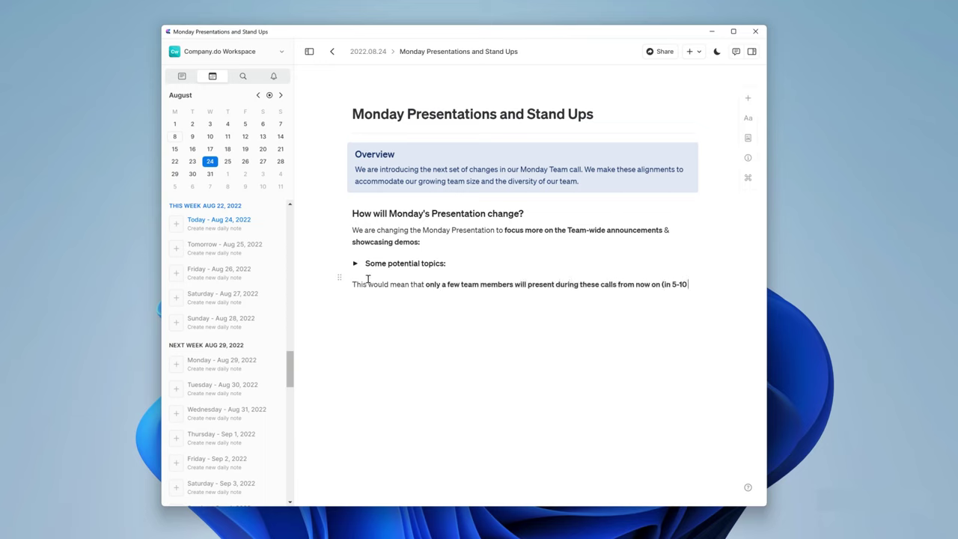
pyautogui.write(' minute slots). /focus')
pyautogui.press('Return')
# Add the updated-format paragraph, a divider, and the written-update paragraph with a bold lead-in.
pyautogui.press('Return')
pyautogui.write('With the updated f')
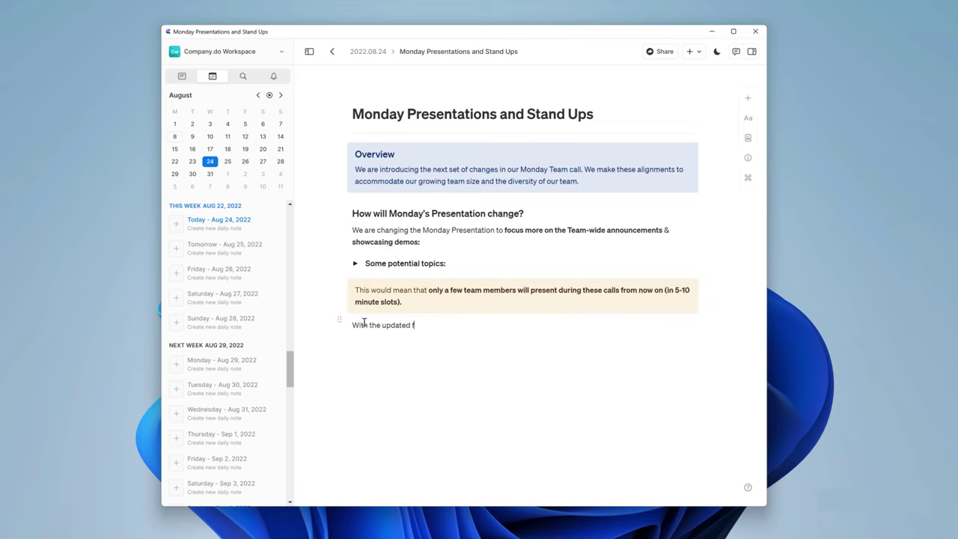
pyautogui.write('ormat, we can change the length of the call and move it earlier to give back time to everybody and make sure we can kick off every week with a productive Monday!')
pyautogui.press('Return')
pyautogui.write('/divider')
pyautogui.press('Return')
pyautogui.hotkey('ctrl', 'b')
pyautogui.write('We will still ask the teams to create a written update,')
pyautogui.hotkey('ctrl', 'b')
pyautogui.write("as it's important for aligning the cross-team dependencies and having visibility around progress / issues / goals. Moving this call earlier would mean that Team Leads should align the high-level plans with ")
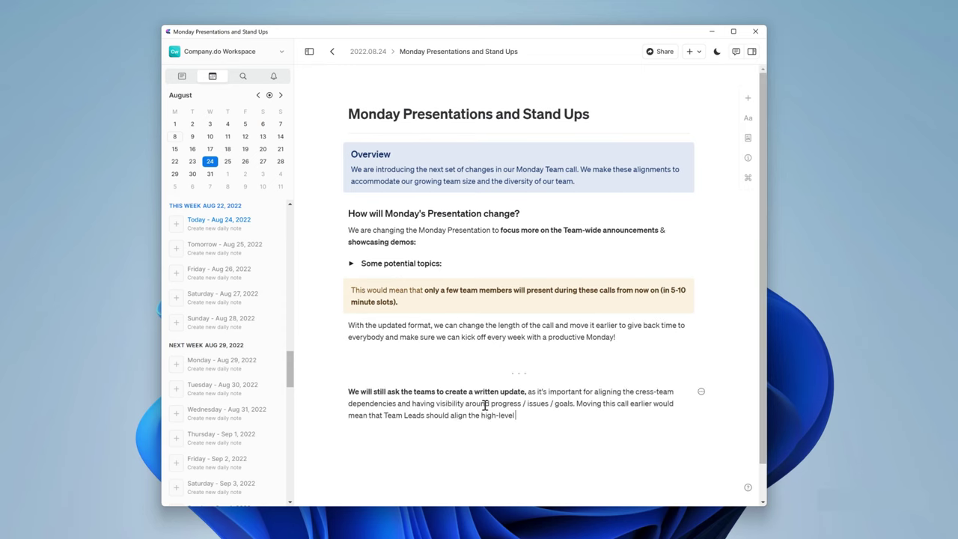
pyautogui.write('their team at the end of the previous week. This could guarantee that everyone can start the week at their own pace.')
pyautogui.press('Return')
# Add a divider, the 'How will this affect my Team?' heading and its agenda-timing bullet.
pyautogui.write('/divider')
pyautogui.press('Return')
pyautogui.write('## How will this affect my Team?')
pyautogui.press('Return')
pyautogui.write("- We will create the agenda for Monday's call at the end of the previous week - if you would like to present during this call, please ping")
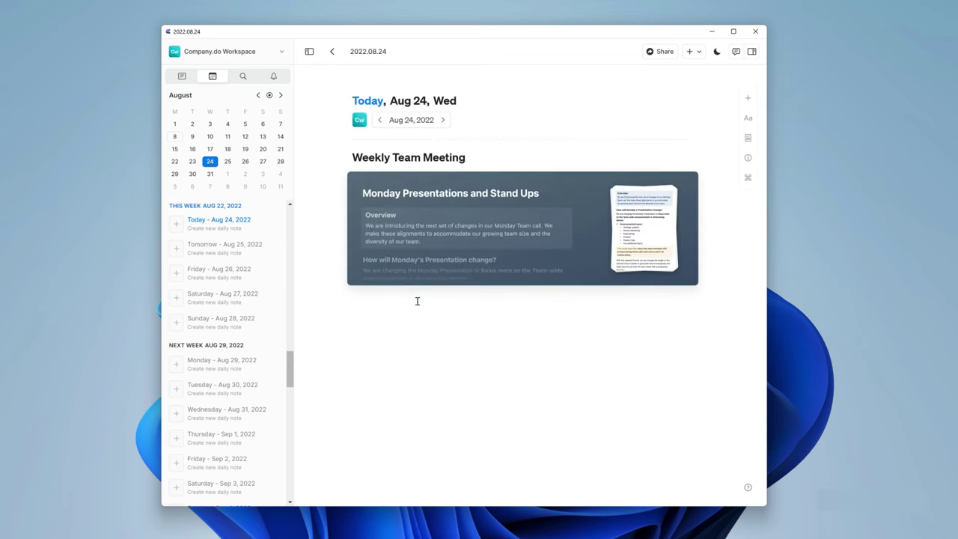
# Add a 'Presentation Agenda:' subtitle with member mentions for Company, Product and Design updates, then a light separator.
pyautogui.write('Presentation Agenda:/')
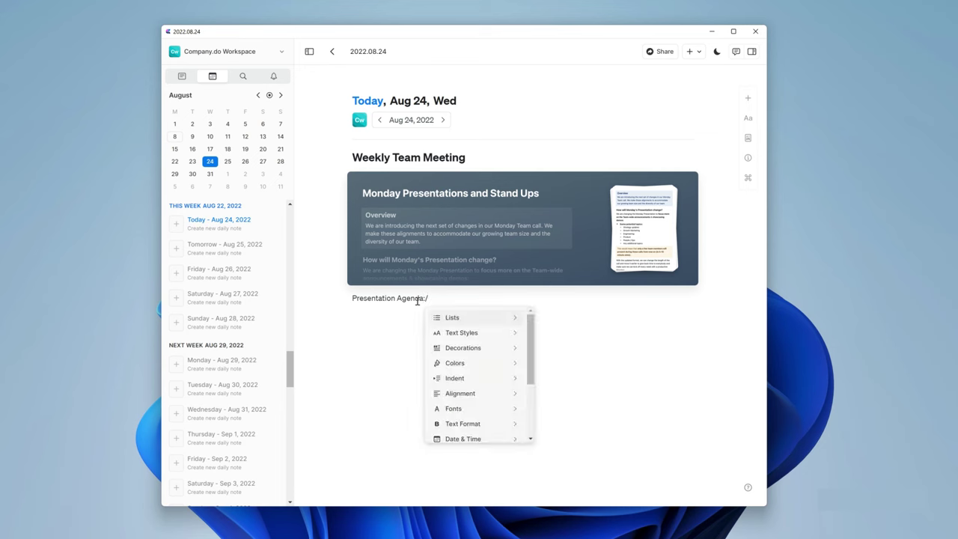
pyautogui.write('sub')
pyautogui.press('Return')
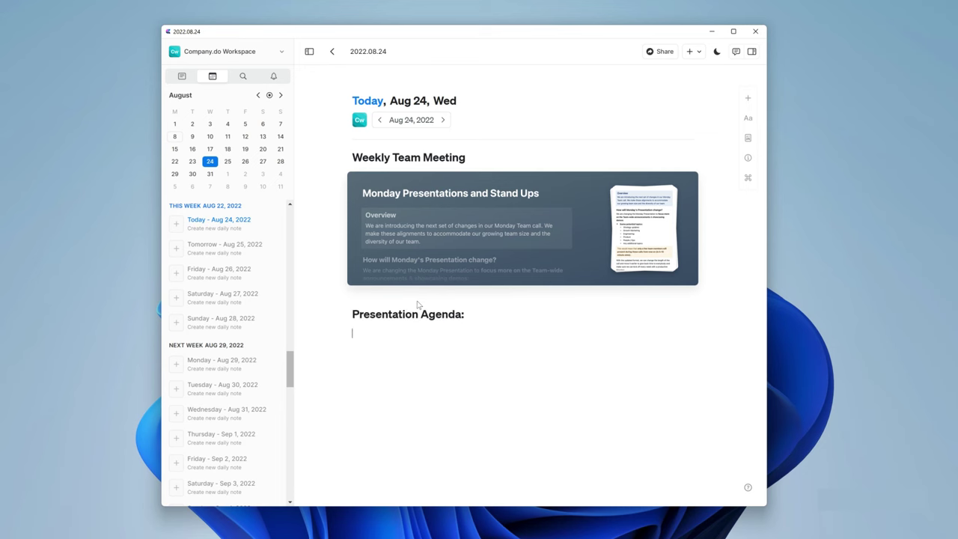
pyautogui.write('@Jan')
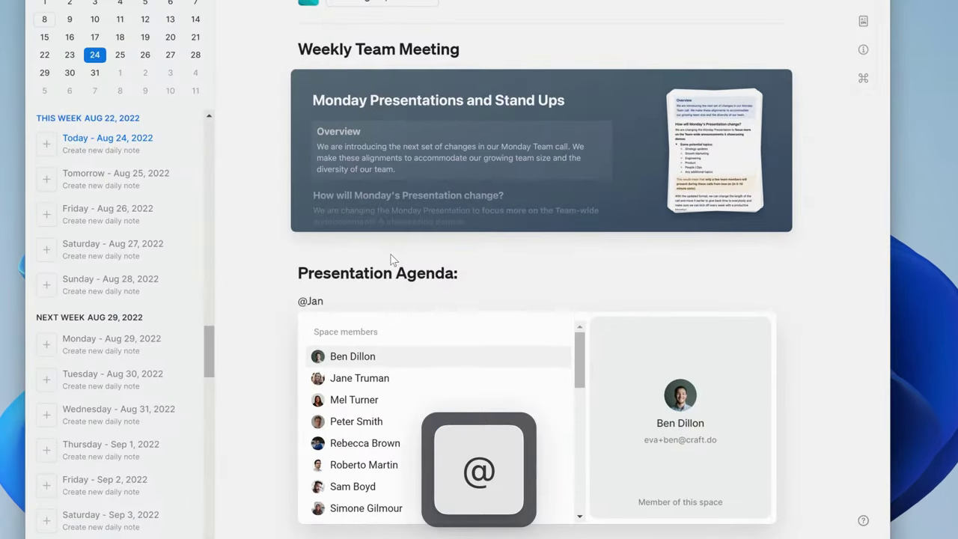
pyautogui.click(348, 379)
pyautogui.write('Company Update')
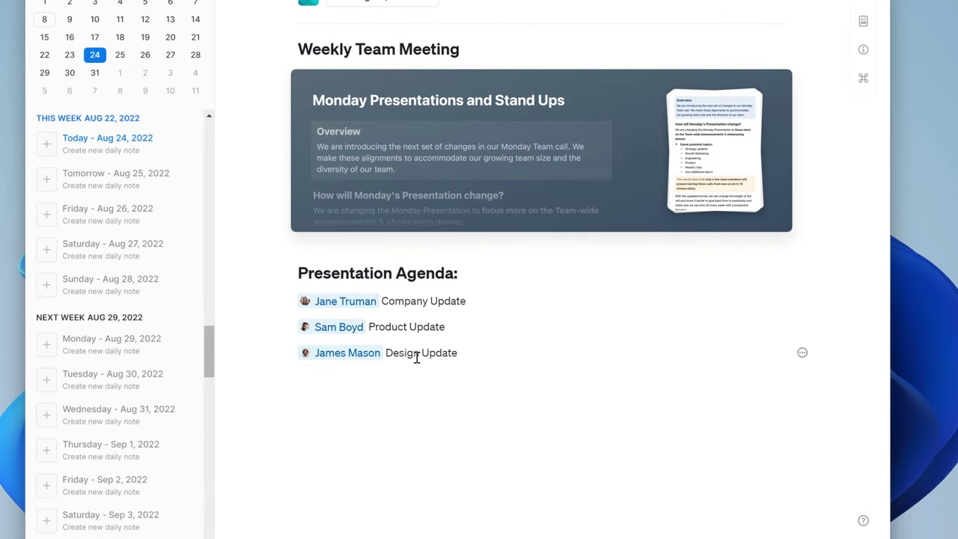
pyautogui.press('Return')
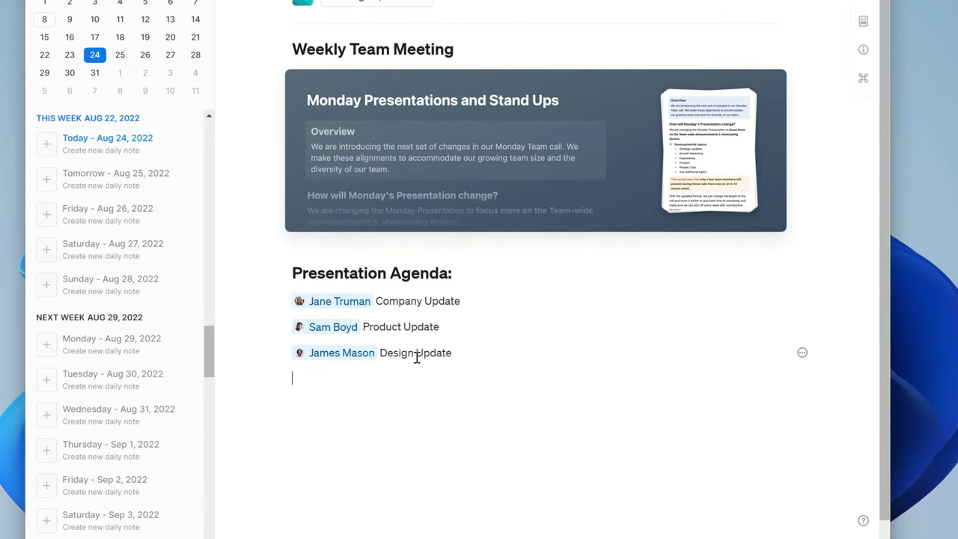
pyautogui.write('/sep')
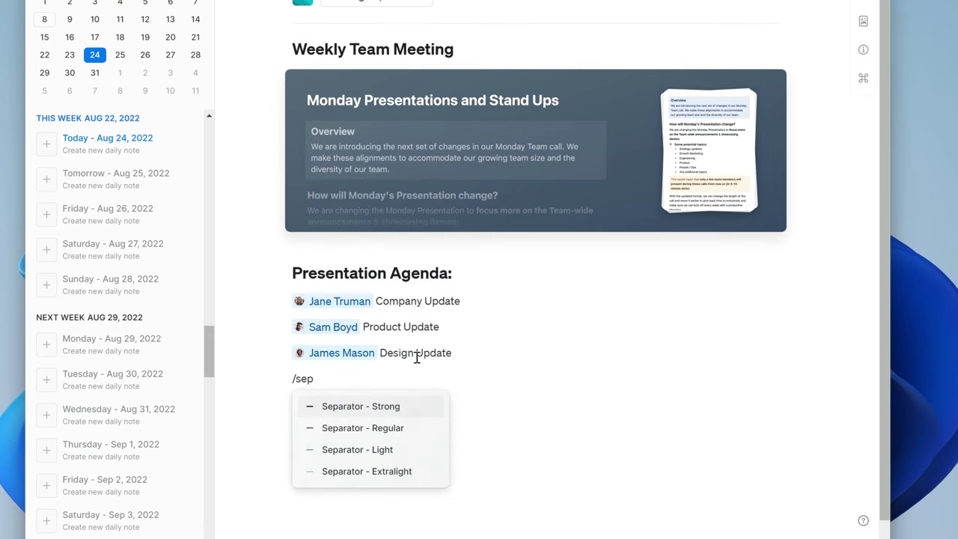
pyautogui.click(389, 447)
# Paste the Vacation / Sick Days, New Arrivals and Releases toggles below the separator and collapse them.
pyautogui.click(308, 448)
pyautogui.write('🌴Vacation / Sick Days 😟 This Week Jenny (full week) 🌴 Thomas (Friday) 🌴 John (Monday)😟 Next Week Jonathon (Friday) 🌴')
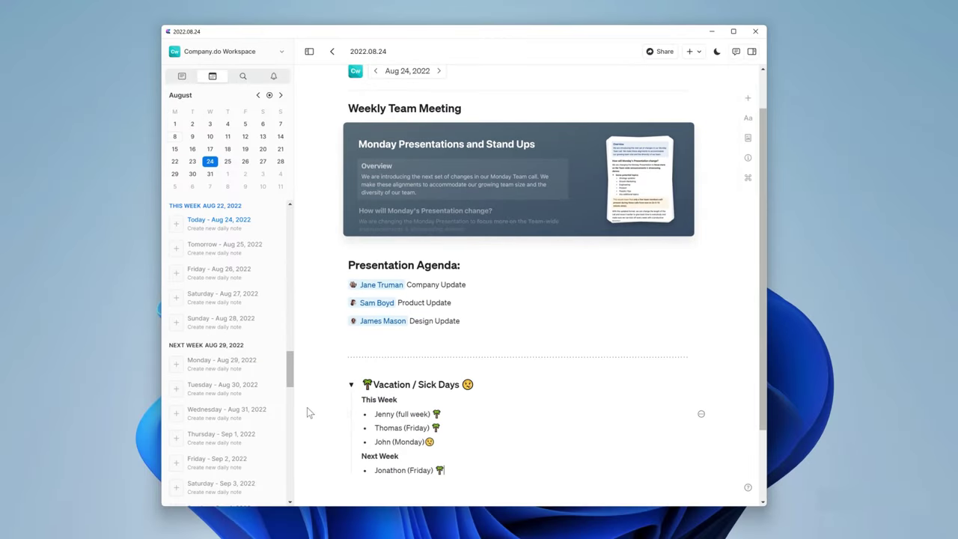
pyautogui.click(351, 385)
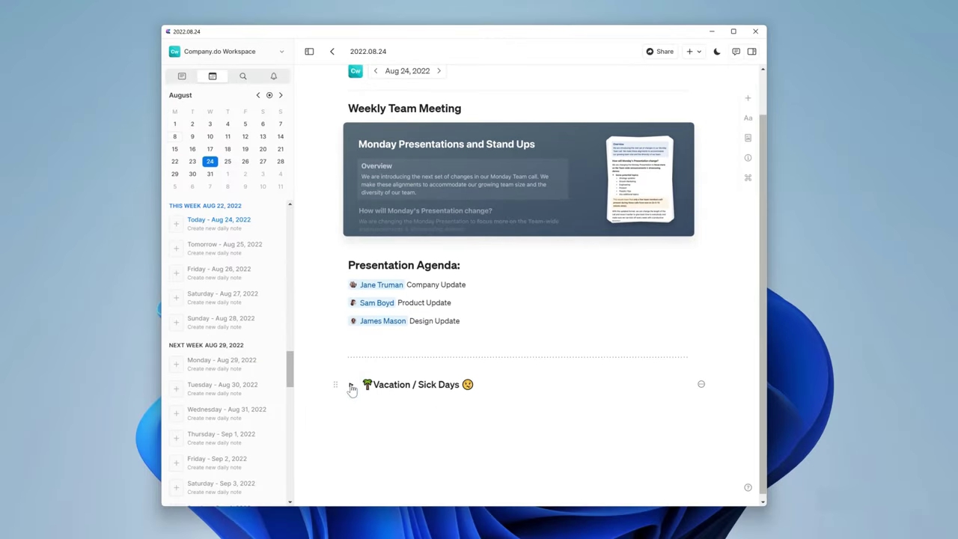
pyautogui.write('Releases Web: Release 1.2.1 - Planned Date : Mar 7, Mon App: v2.0 - Planned Date : Mar 7, Mon')
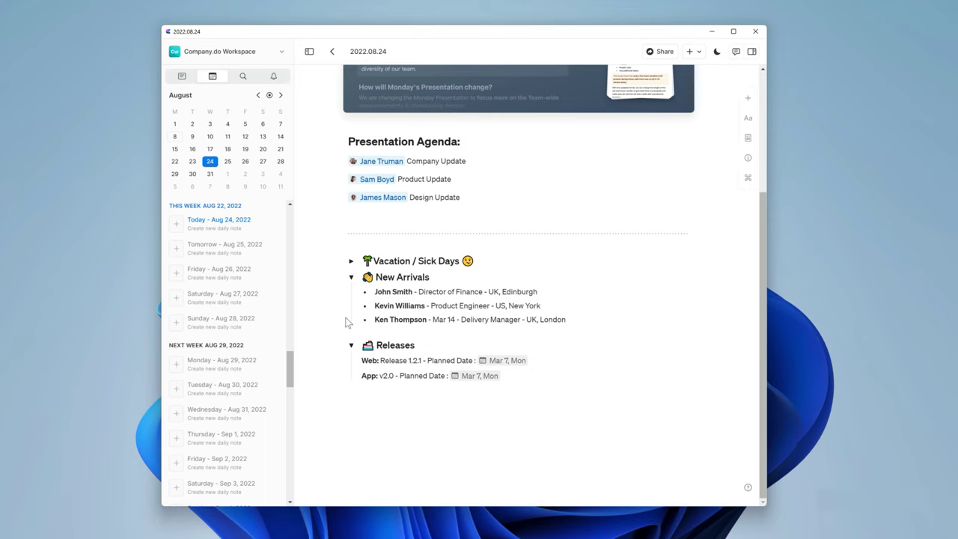
pyautogui.click(351, 345)
pyautogui.click(351, 277)
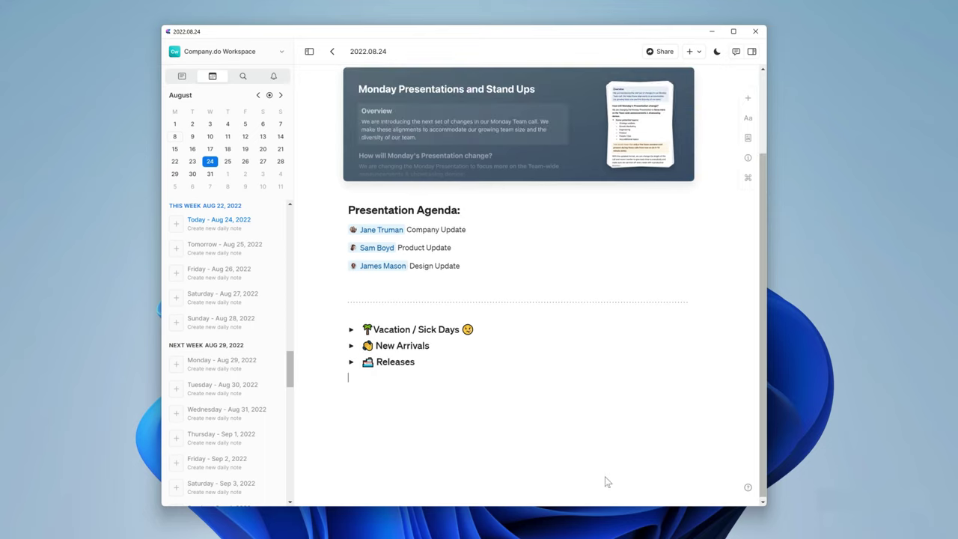
# Add a separator and the lines Core Services, Stability, Design, Product Team, People / Ops, Customer Support.
pyautogui.write('/sep')
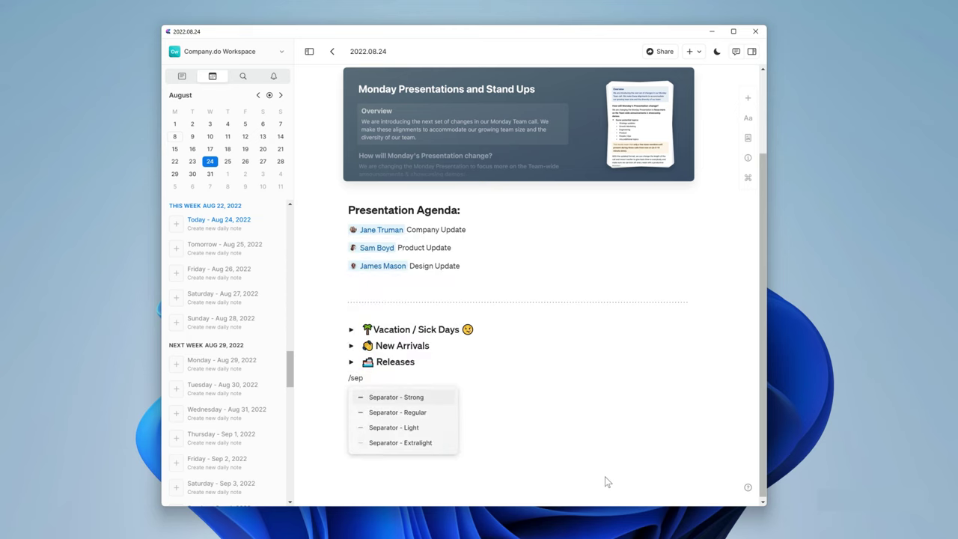
pyautogui.press('Return')
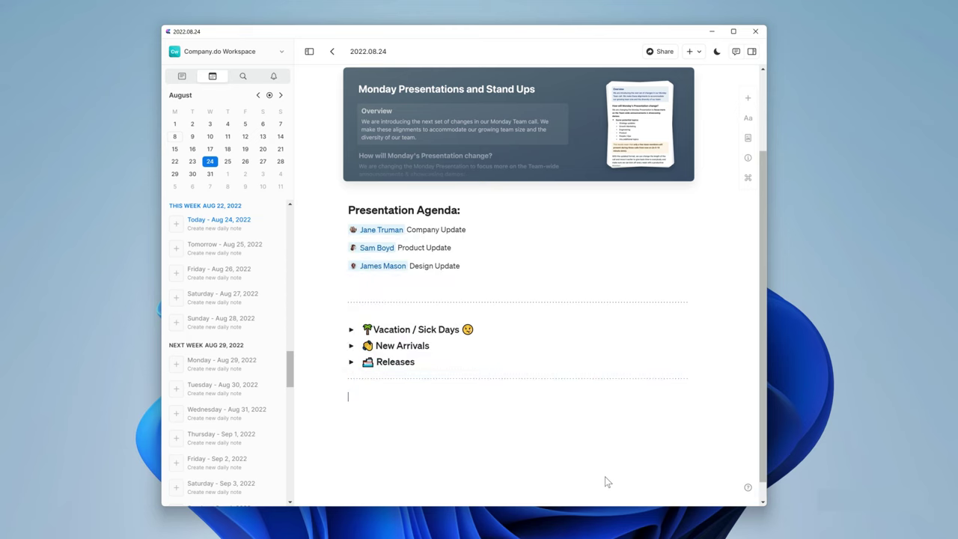
pyautogui.write('Core Services Stability Design Product Team People / Ops')
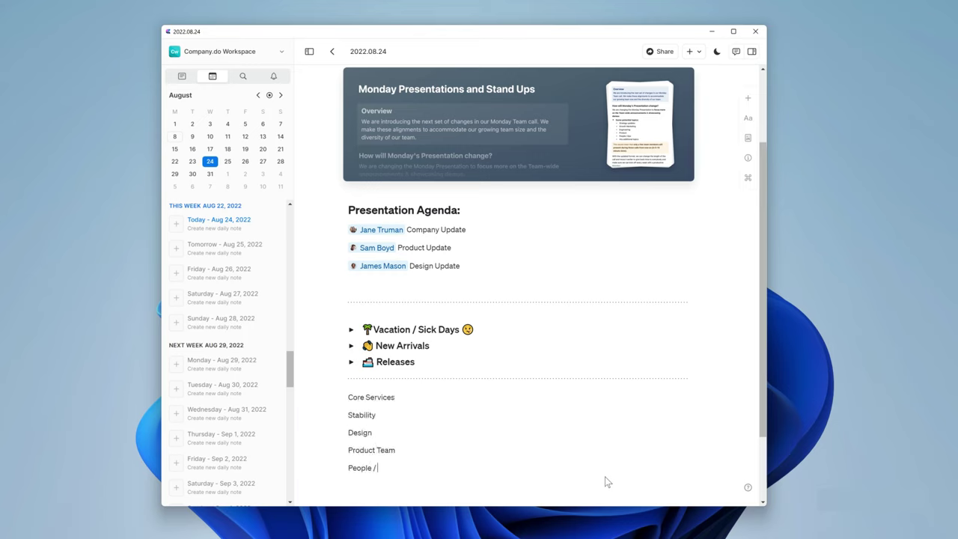
pyautogui.press('Return')
pyautogui.write('Customer Support')
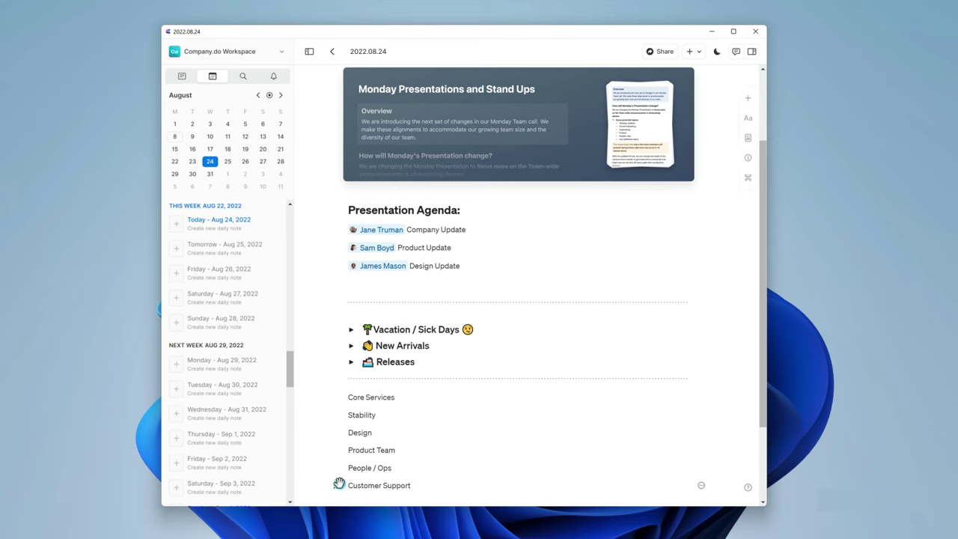
pyautogui.moveTo(339, 484); pyautogui.dragTo(333, 397)
pyautogui.press('/')
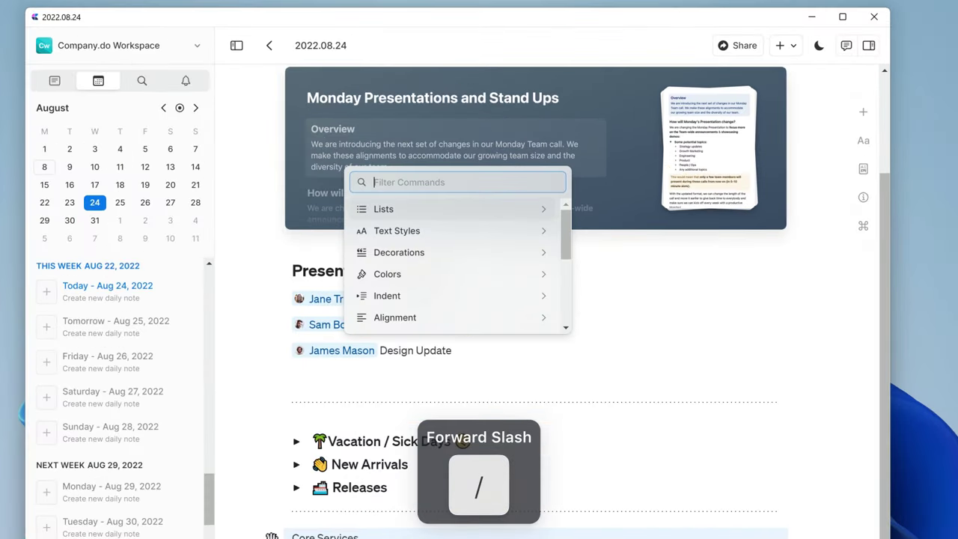
pyautogui.write('pag')
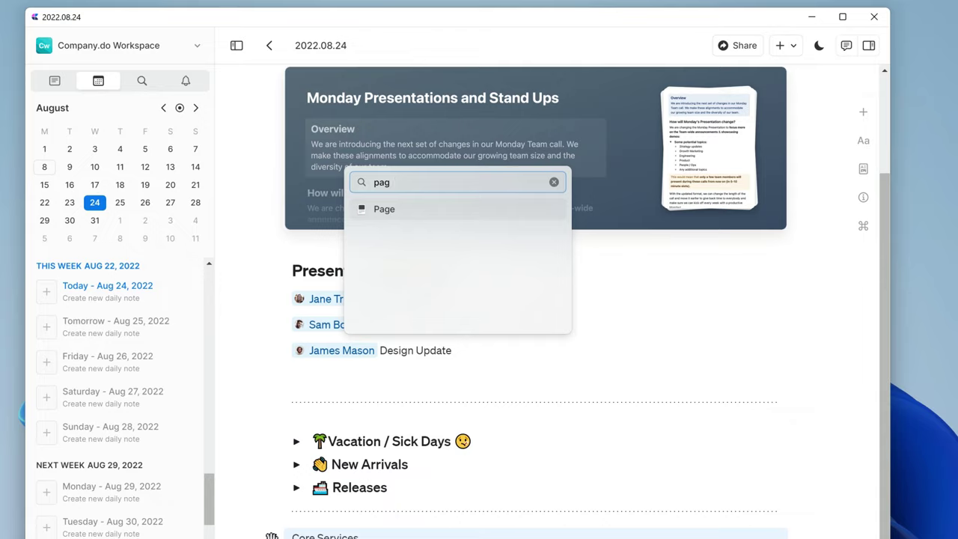
pyautogui.press('Return')
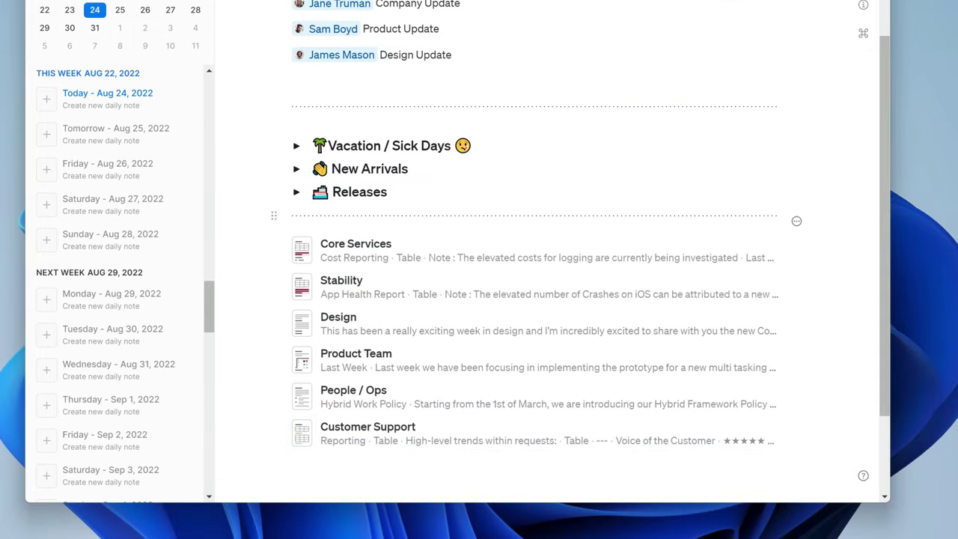
pyautogui.click(353, 308)
pyautogui.scroll(-2, 302, 335)
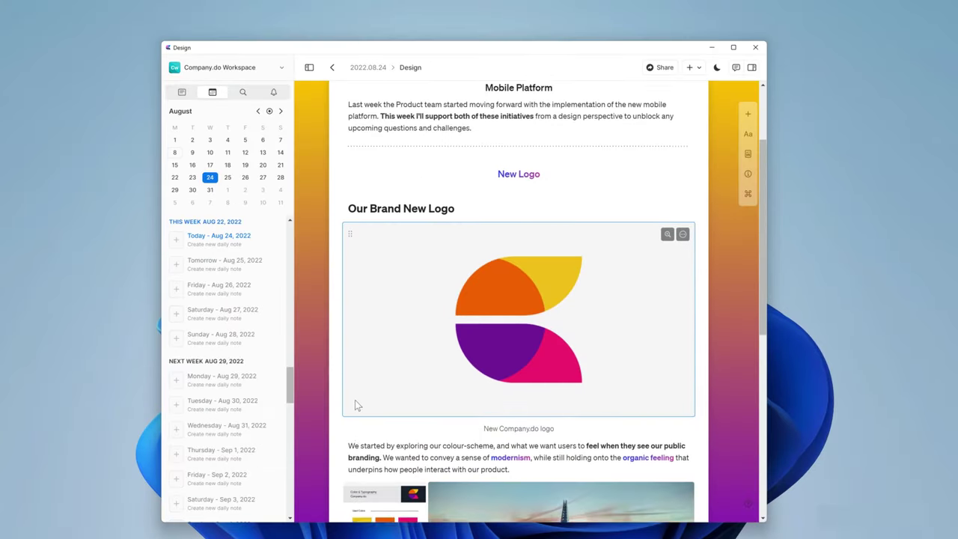
pyautogui.scroll(-5, 357, 403)
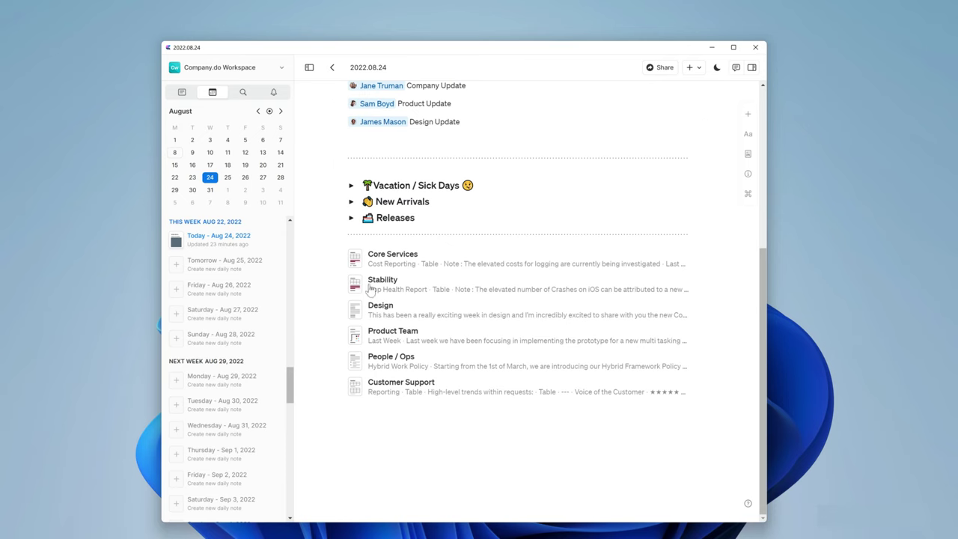
# Select and copy all of the daily note's meeting content.
pyautogui.click(336, 383)
pyautogui.scroll(4, 336, 382)
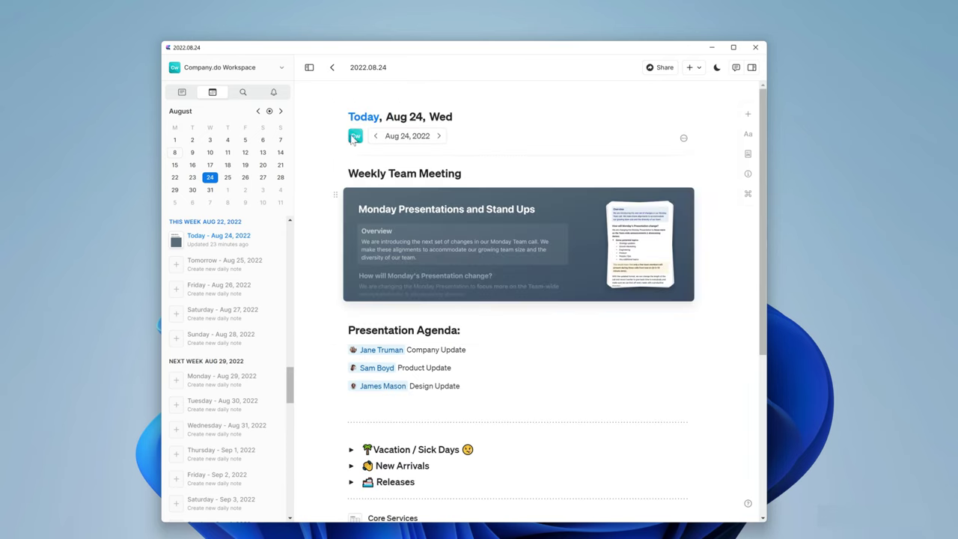
pyautogui.hotkey('ctrl', 'a')
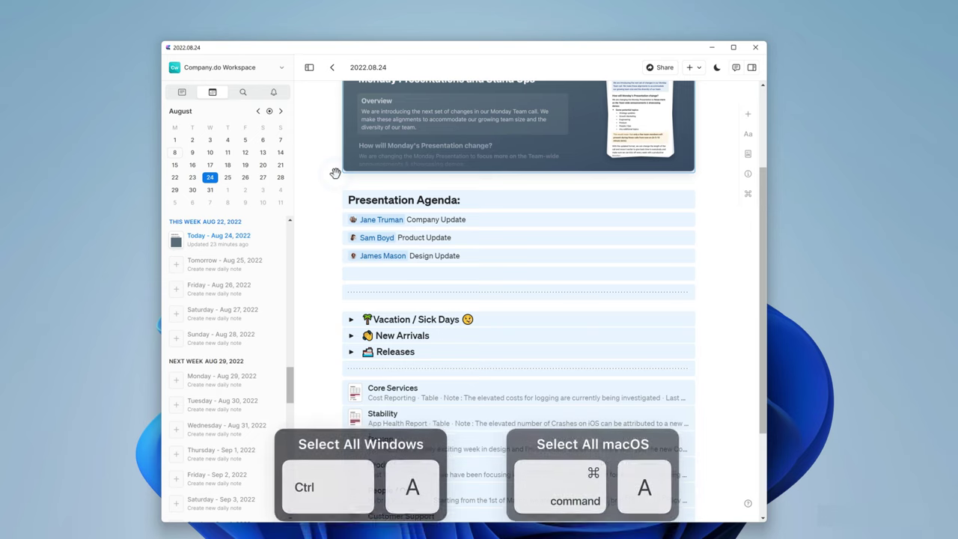
pyautogui.hotkey('ctrl', 'c')
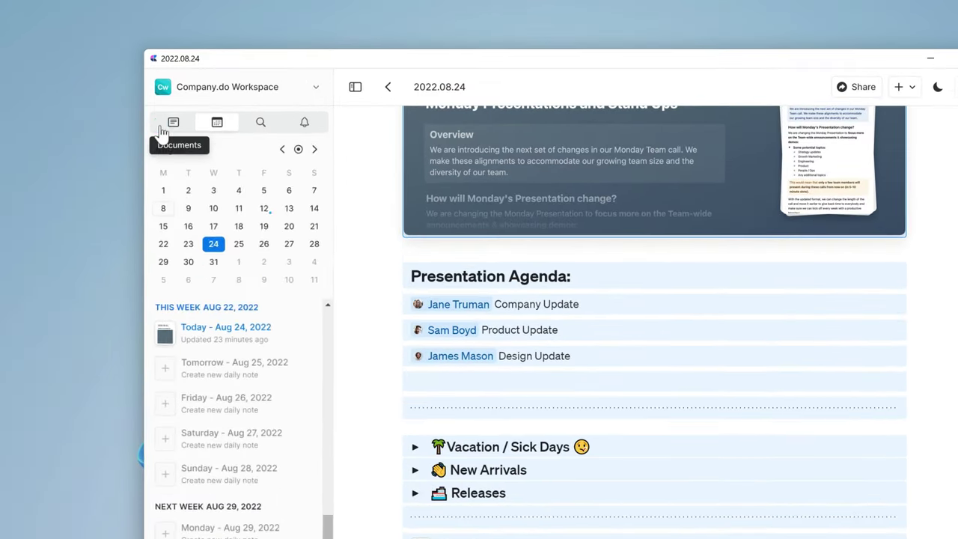
# Create a 'Weekly Meeting' document in My Templates and paste the copied content into it.
pyautogui.click(181, 91)
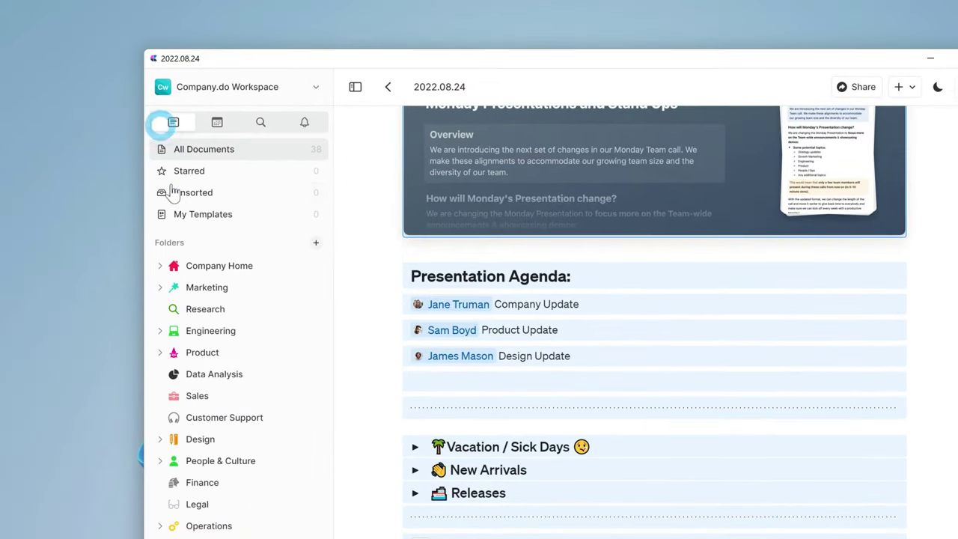
pyautogui.click(186, 215)
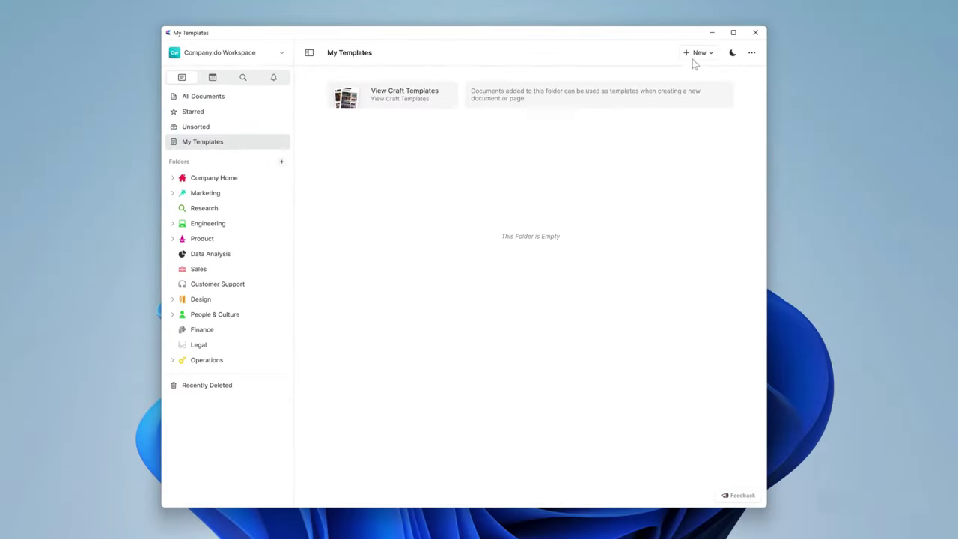
pyautogui.click(696, 54)
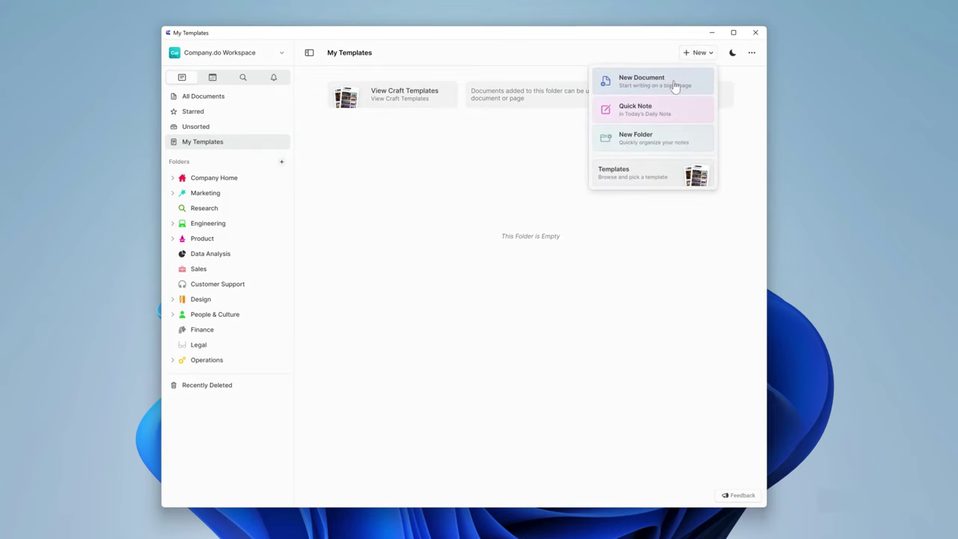
pyautogui.click(674, 84)
pyautogui.write('Weekly Meeting')
pyautogui.press('Return')
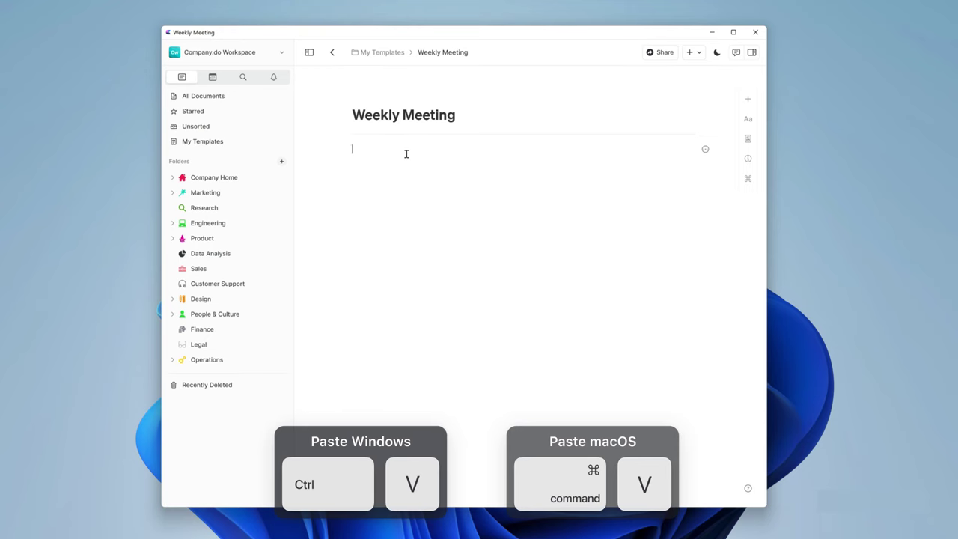
pyautogui.hotkey('ctrl', 'v')
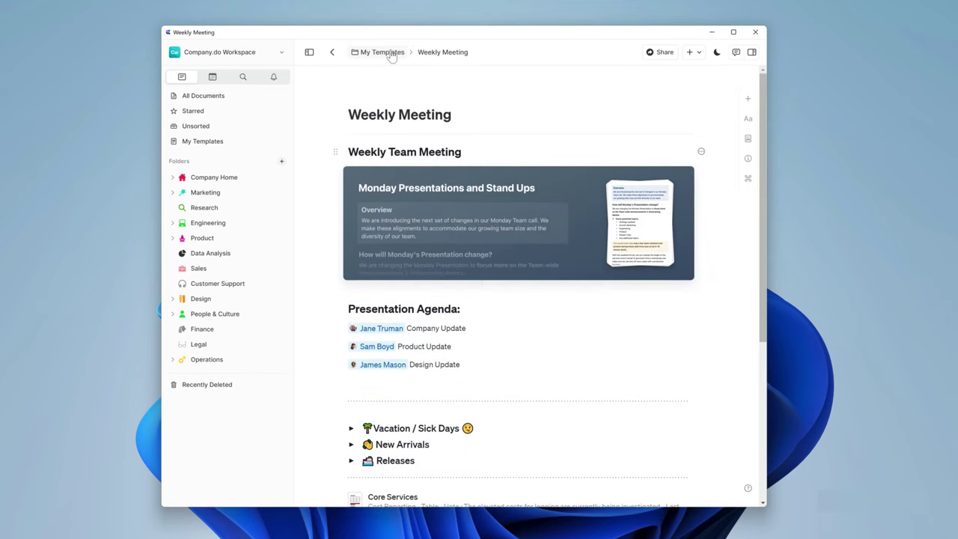
pyautogui.click(390, 53)
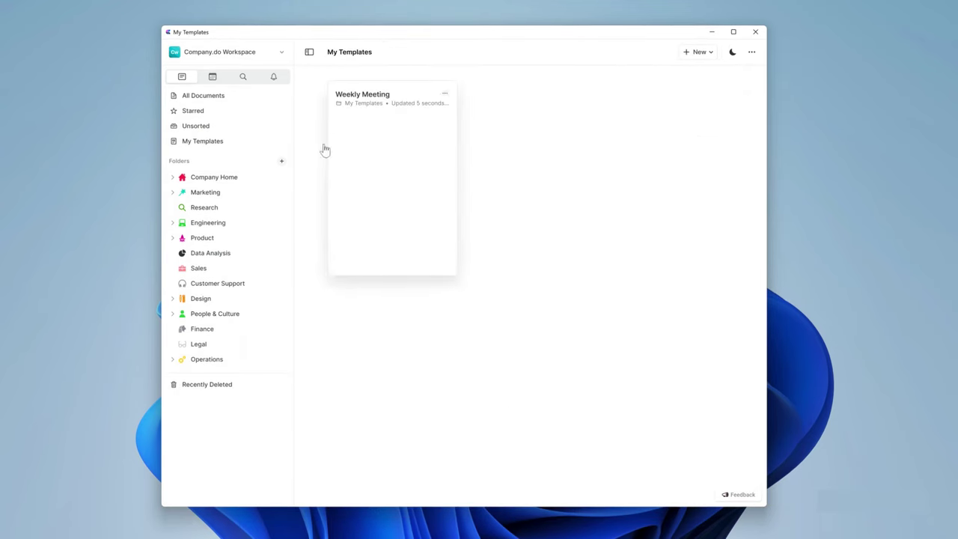
# Open Monday Aug 29's daily note and insert the Weekly Meeting template into it via /template.
pyautogui.click(212, 77)
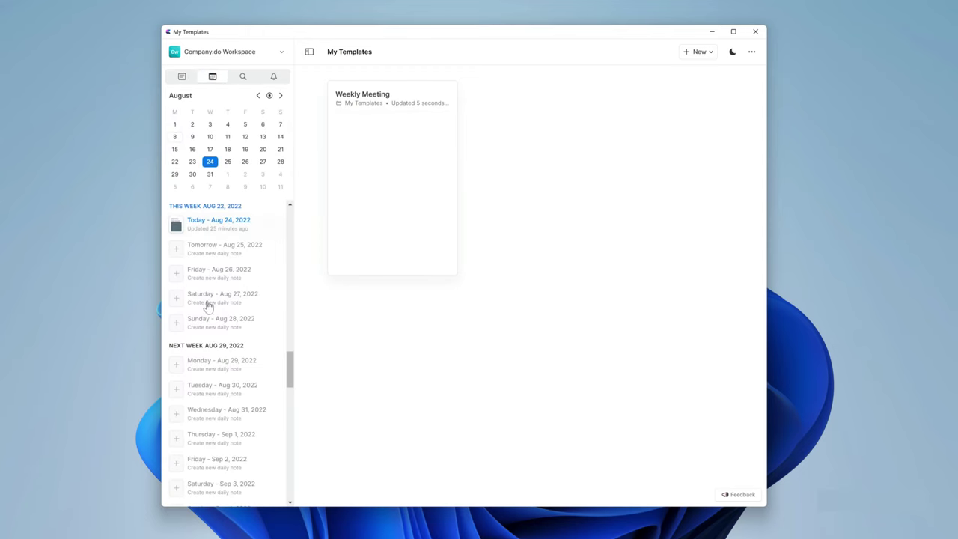
pyautogui.click(182, 367)
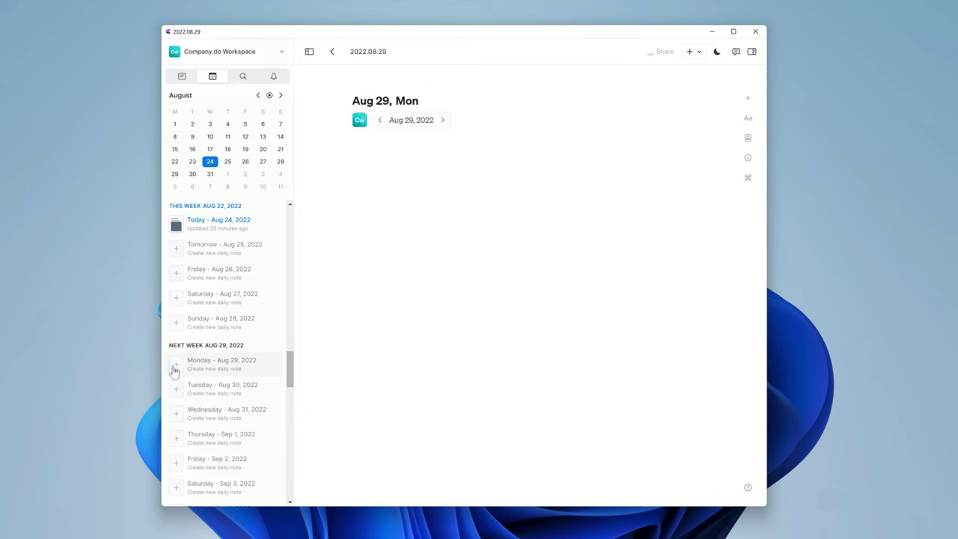
pyautogui.click(374, 158)
pyautogui.write('/')
pyautogui.write('tem')
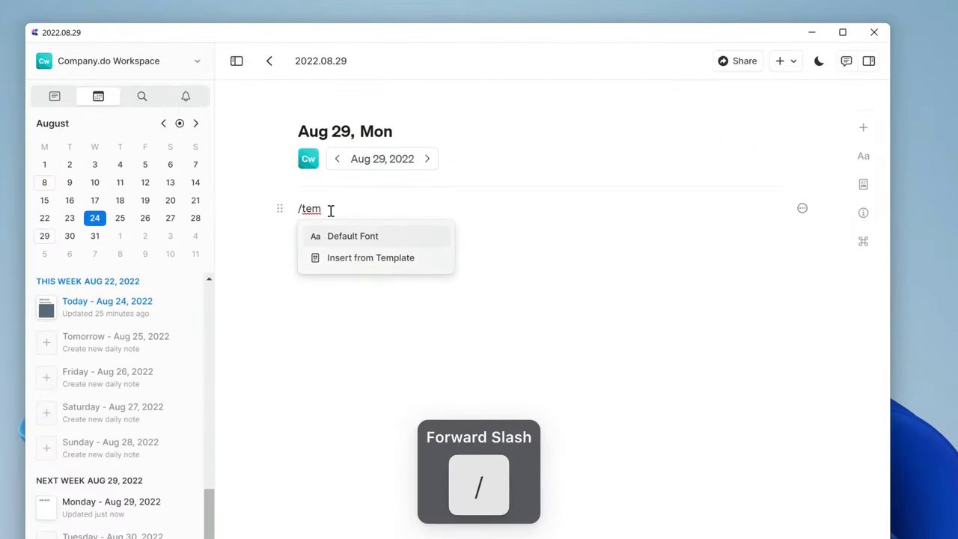
pyautogui.write('p')
pyautogui.click(337, 237)
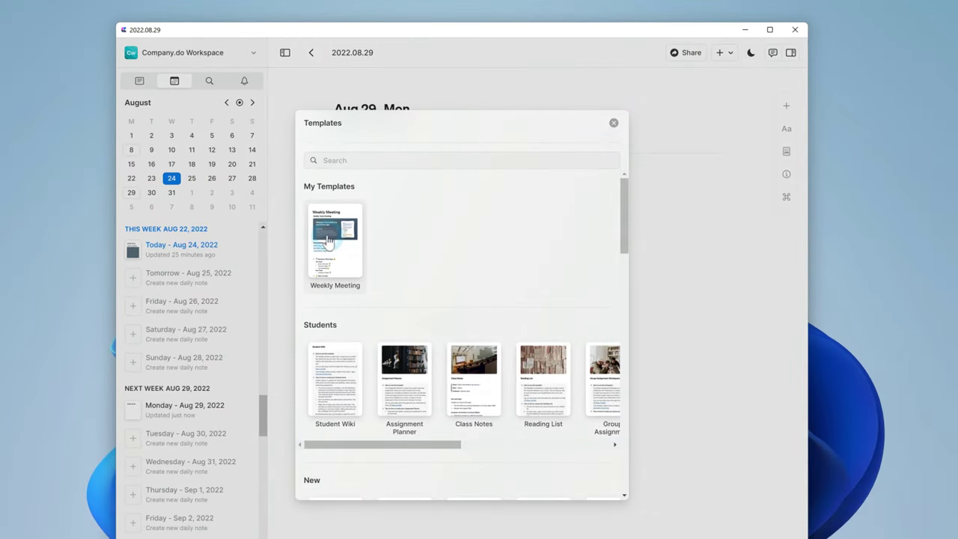
pyautogui.click(327, 239)
pyautogui.scroll(-3, 305, 273)
pyautogui.scroll(4, 307, 274)
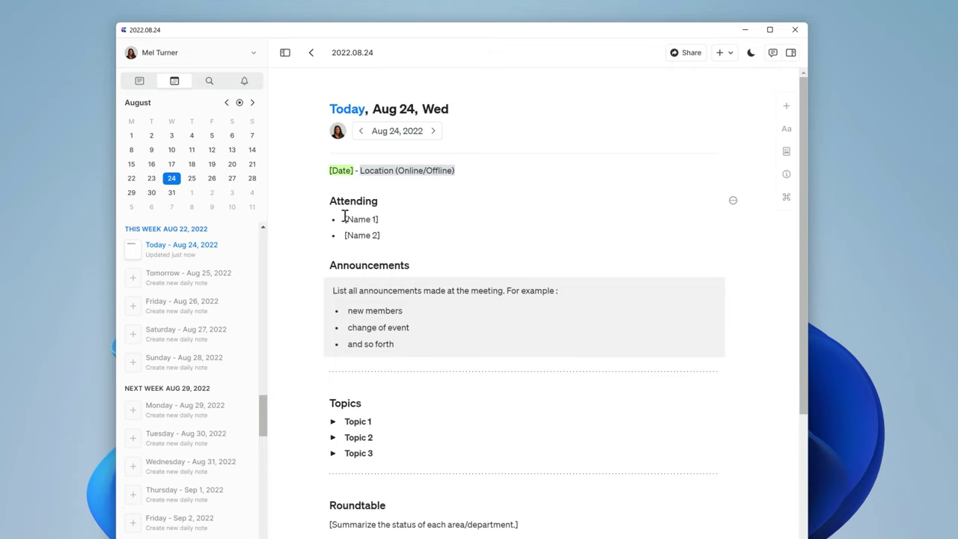
# Set the location to 'Budapest Office / Online' and attendees to 'Leadership Team'.
pyautogui.moveTo(351, 171); pyautogui.dragTo(300, 173)
pyautogui.write('Budapest Office / Online')
pyautogui.moveTo(491, 164); pyautogui.dragTo(320, 214)
pyautogui.write('Leadership Team')
# Add two announcements, a new engineering hire with SaaS background and 'New Logo!', then select the Topic 2 placeholder.
pyautogui.scroll(-1, 524, 299)
pyautogui.click(333, 212)
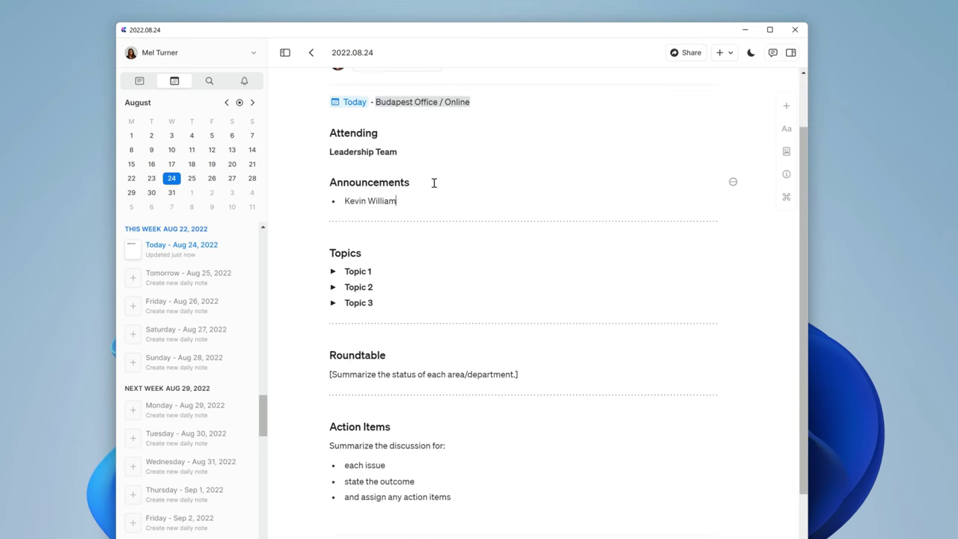
pyautogui.press('Return')
pyautogui.write('New Logo!')
pyautogui.moveTo(374, 303); pyautogui.dragTo(318, 302)
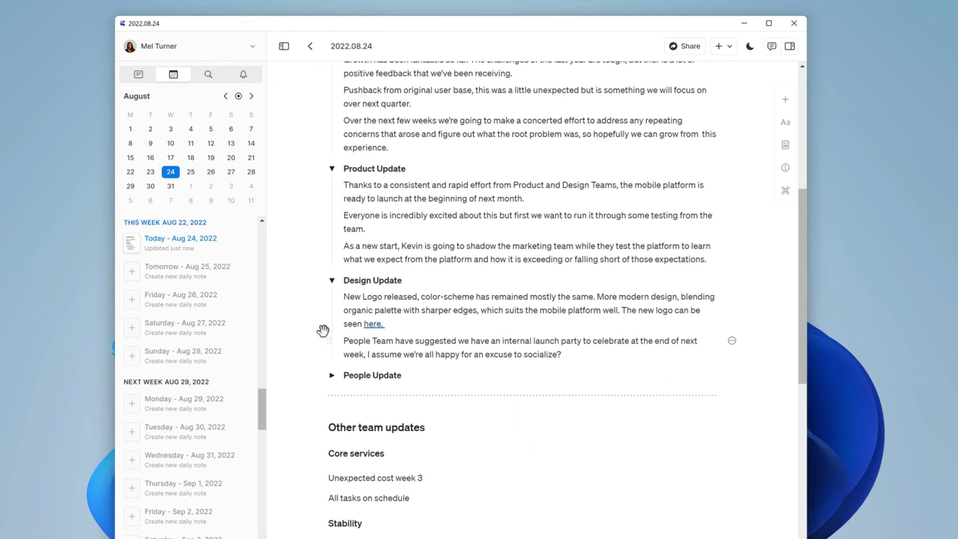
# Bold 'we will focus on over next quarter', 'address any repeating concerns' and 'figure out what the root problem was'.
pyautogui.click(311, 327)
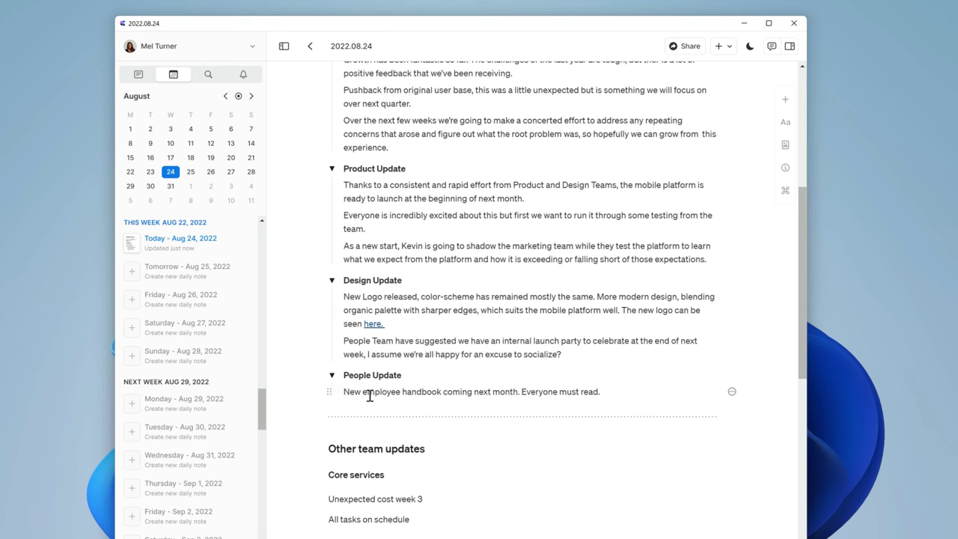
pyautogui.click(277, 357)
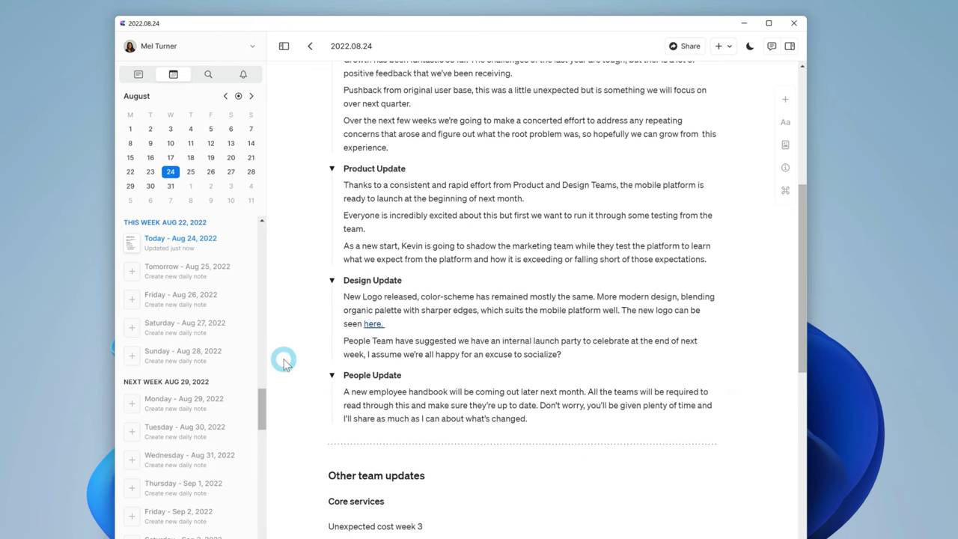
pyautogui.scroll(2, 284, 364)
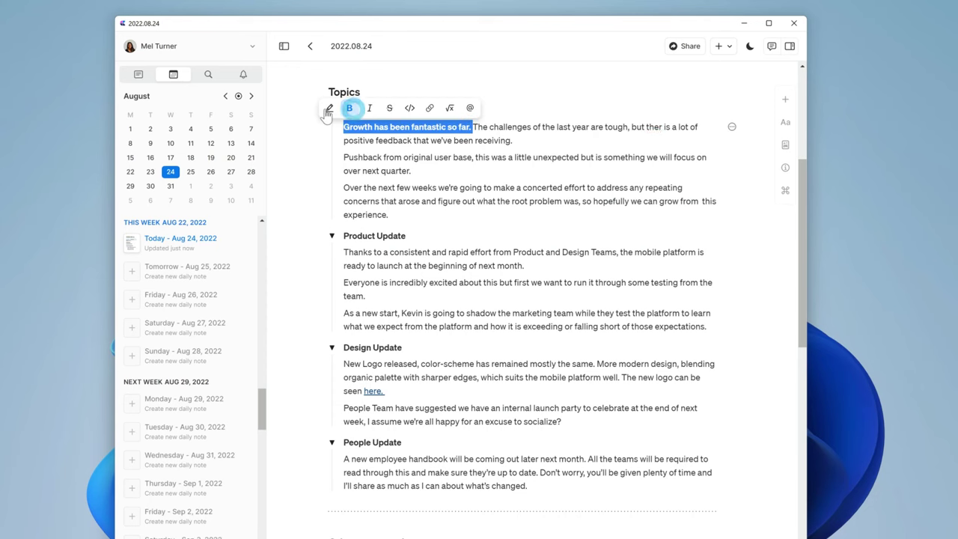
pyautogui.moveTo(412, 171); pyautogui.dragTo(667, 158)
pyautogui.hotkey('ctrl', 'b')
pyautogui.scroll(-1, 464, 165)
pyautogui.moveTo(596, 162); pyautogui.dragTo(380, 176)
pyautogui.hotkey('ctrl', 'b')
pyautogui.moveTo(439, 175); pyautogui.dragTo(577, 178)
pyautogui.hotkey('ctrl', 'b')
# Bold the mobile platform launch sentence, the marketing-shadowing clause and 'New Logo released'.
pyautogui.click(343, 227)
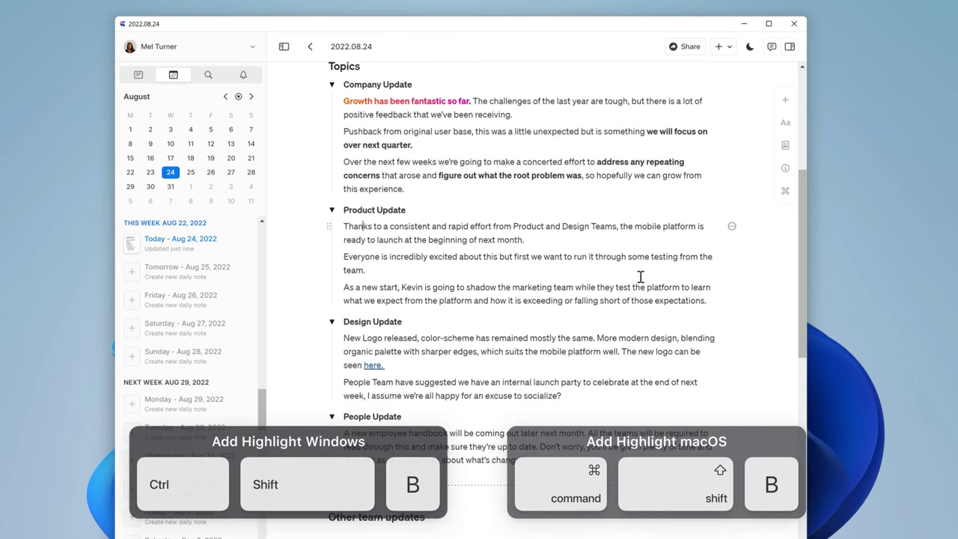
pyautogui.moveTo(621, 226); pyautogui.dragTo(526, 239)
pyautogui.hotkey('ctrl', 'b')
pyautogui.click(355, 257)
pyautogui.moveTo(402, 287); pyautogui.dragTo(455, 287)
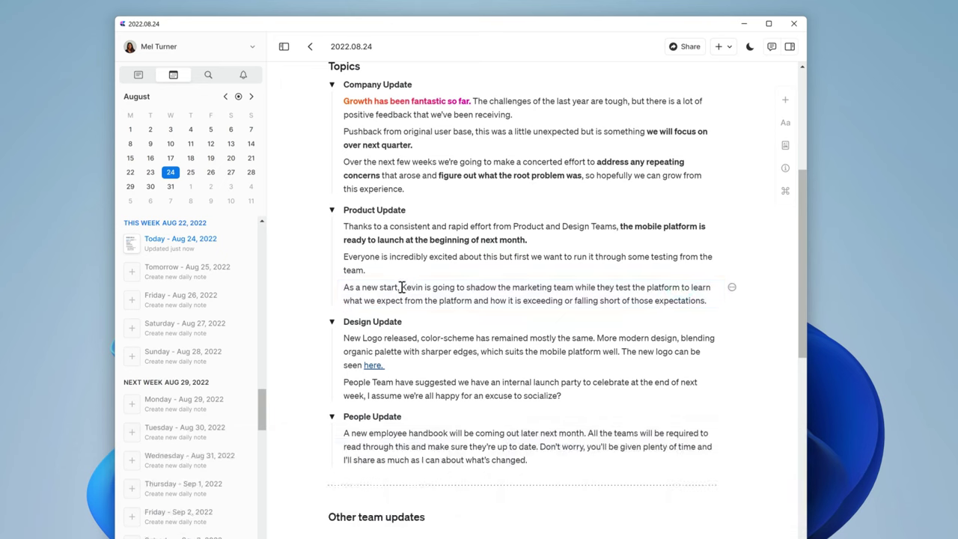
pyautogui.moveTo(518, 284); pyautogui.dragTo(684, 287)
pyautogui.hotkey('ctrl', 'b')
pyautogui.click(378, 339)
pyautogui.hotkey('ctrl', 'b')
pyautogui.scroll(-1, 482, 337)
pyautogui.moveTo(502, 357); pyautogui.dragTo(583, 358)
# Colour the words 'internal launch party' and select the handbook sentence about teams keeping up.
pyautogui.click(488, 339)
pyautogui.click(666, 349)
pyautogui.scroll(-1, 479, 385)
pyautogui.moveTo(538, 399); pyautogui.dragTo(589, 386)
# Turn the first action item into a to-do with /todo.
pyautogui.scroll(-5, 615, 376)
pyautogui.click(328, 344)
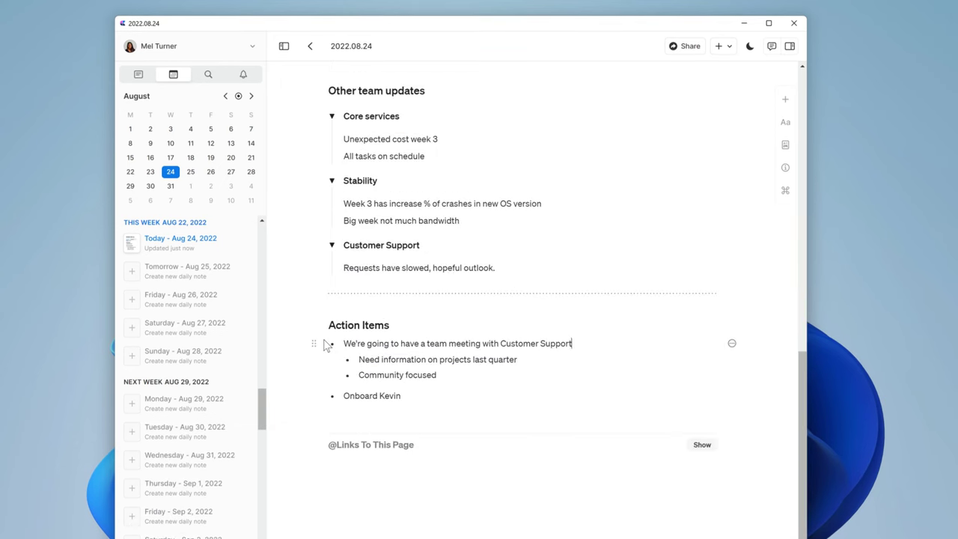
pyautogui.write('/to')
pyautogui.press('Return')
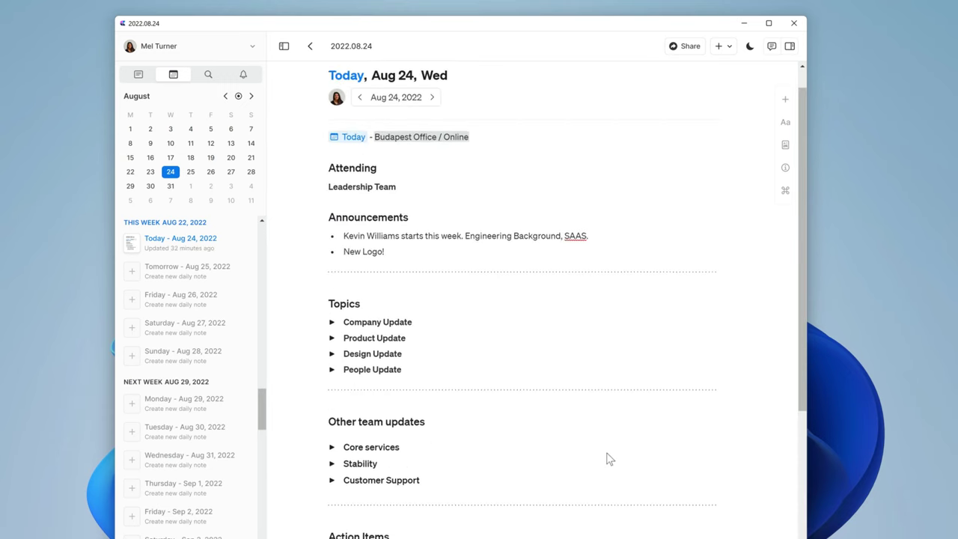
# Add a cover image to the note from a colourful gradient logo image file.
pyautogui.scroll(2, 605, 453)
pyautogui.click(785, 145)
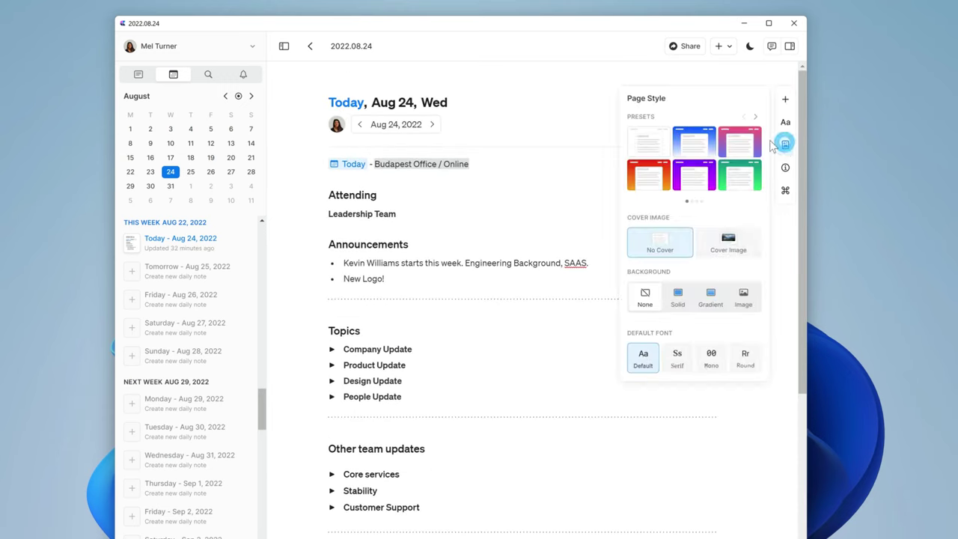
pyautogui.click(728, 243)
pyautogui.click(784, 145)
pyautogui.click(706, 330)
pyautogui.click(610, 358)
pyautogui.click(592, 363)
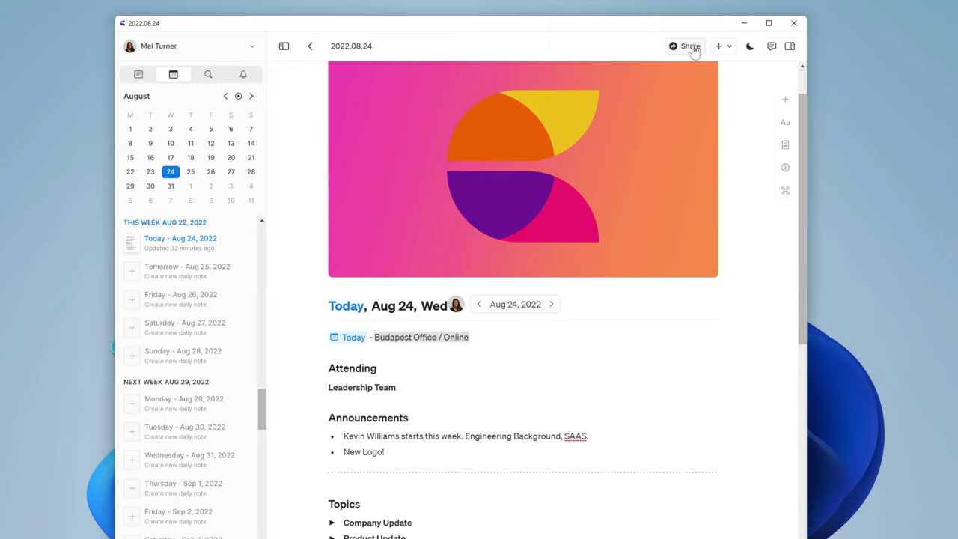
# Create a Share to Web link for the meeting note.
pyautogui.click(693, 48)
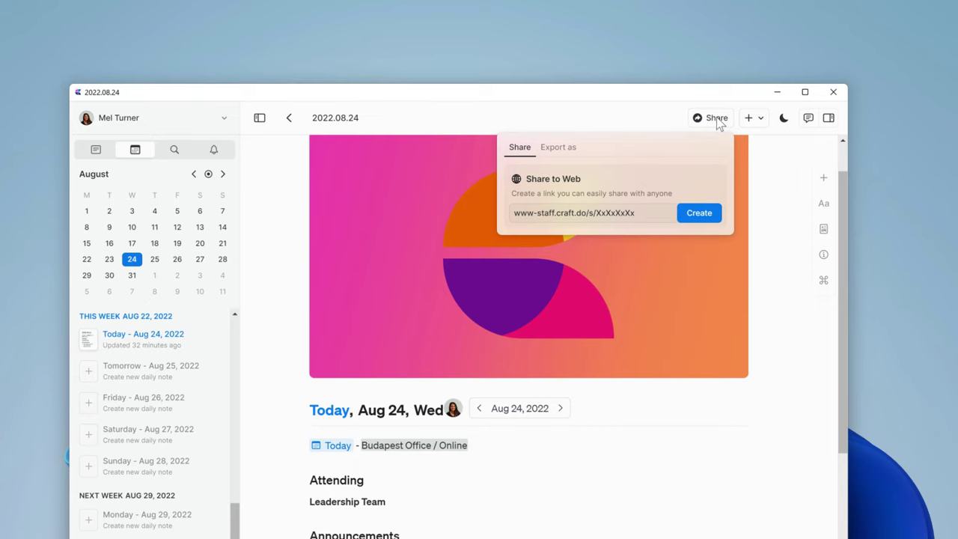
pyautogui.click(699, 217)
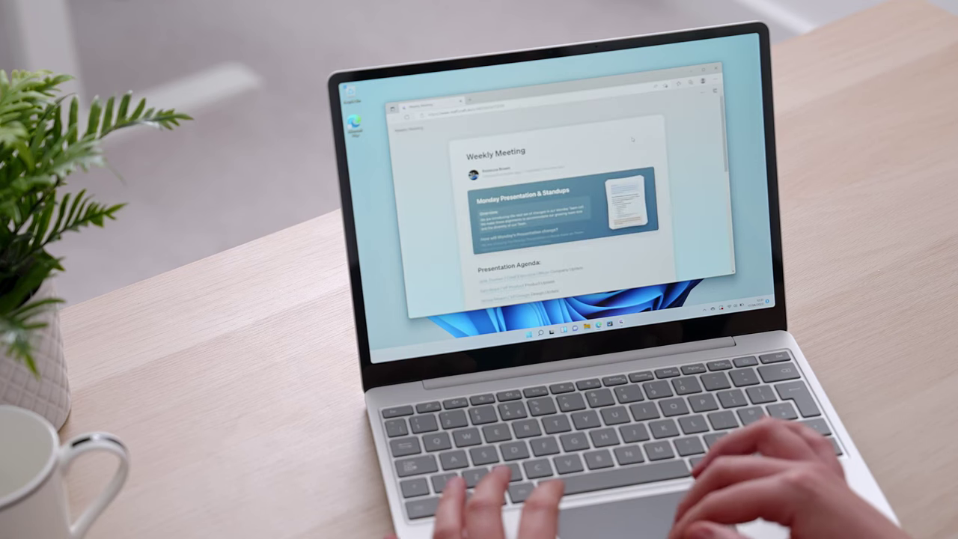
pyautogui.scroll(-10, 633, 139)
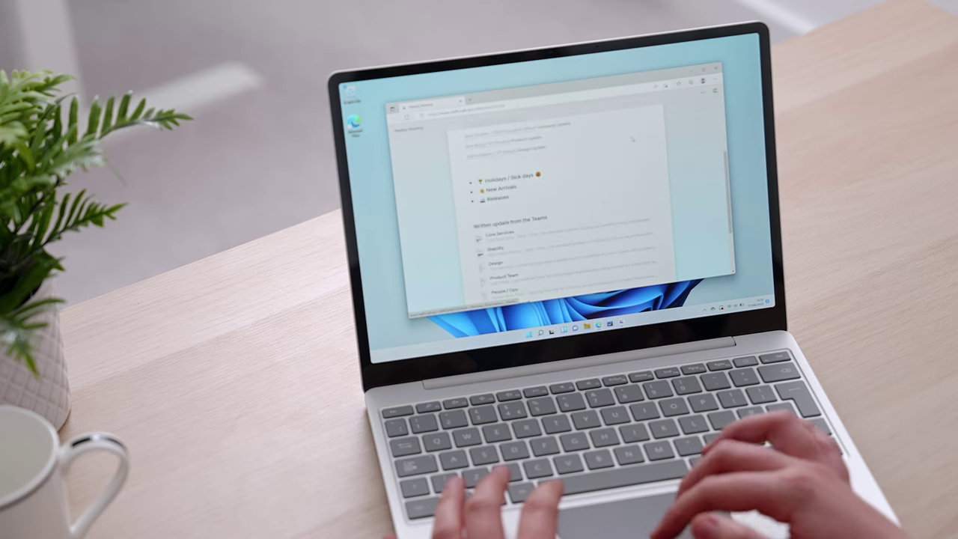